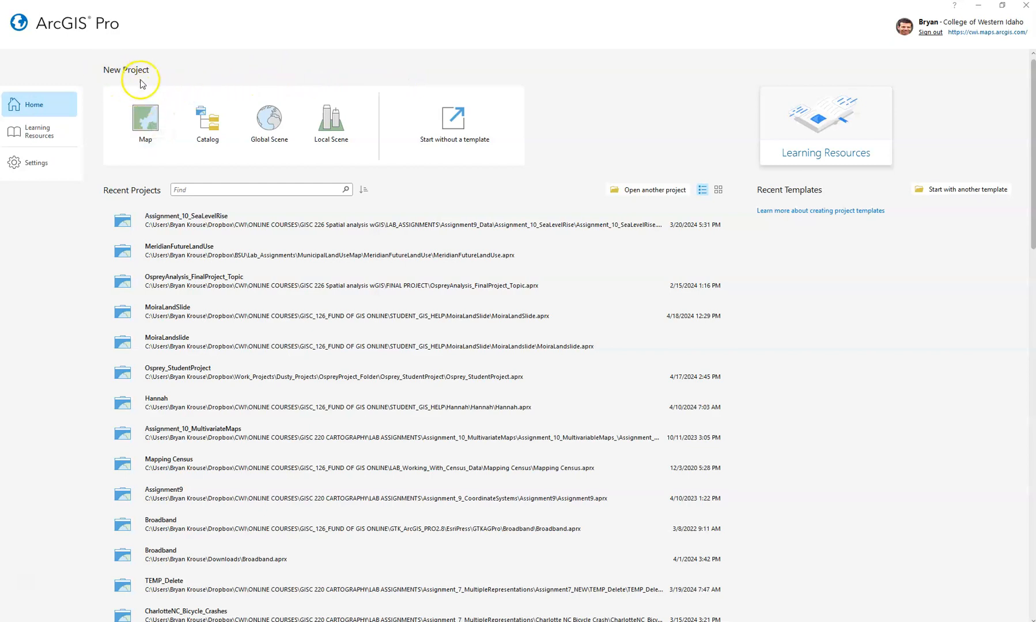
- Start a new ArcGIS Pro project using the blank Map template
{"action": "left_click", "coordinate": [143, 123]}
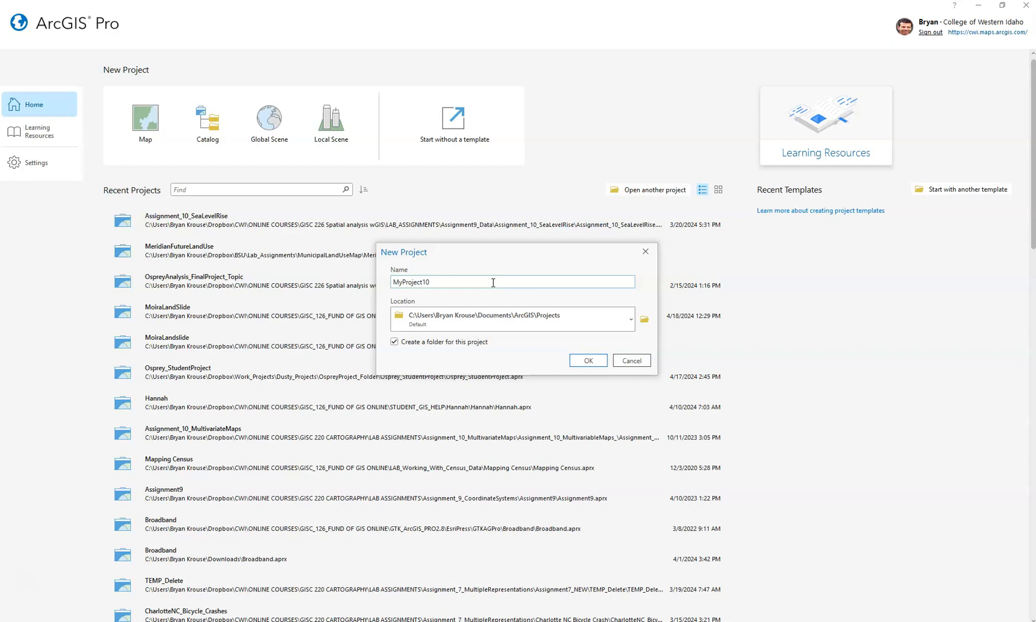
- Set the new project's location to the Lab_Assignments > MunicipalLandUseMap folder
{"action": "left_click", "coordinate": [632, 321]}
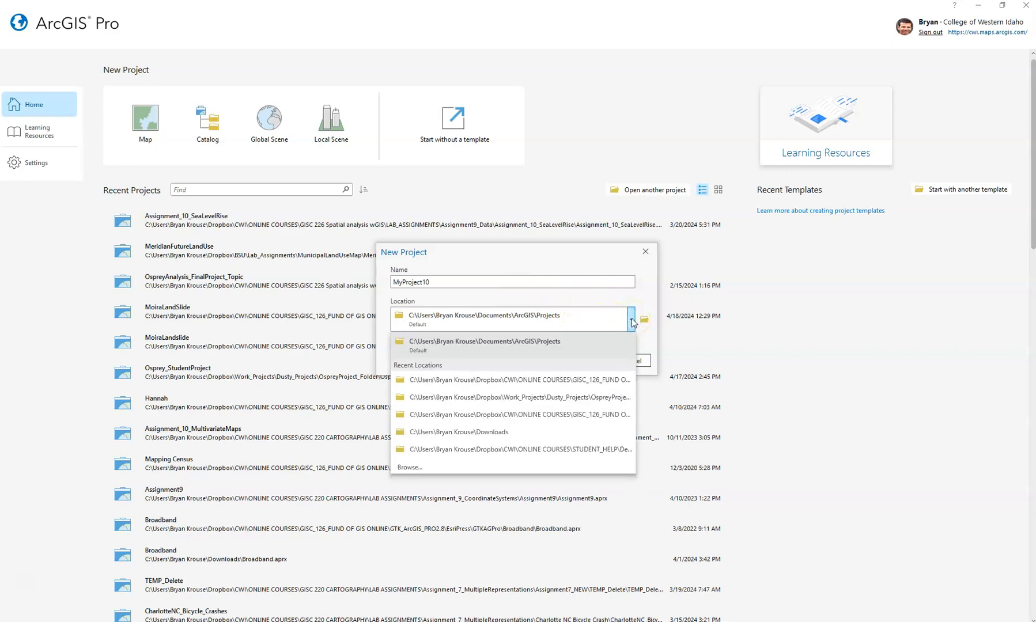
{"action": "left_click", "coordinate": [612, 323]}
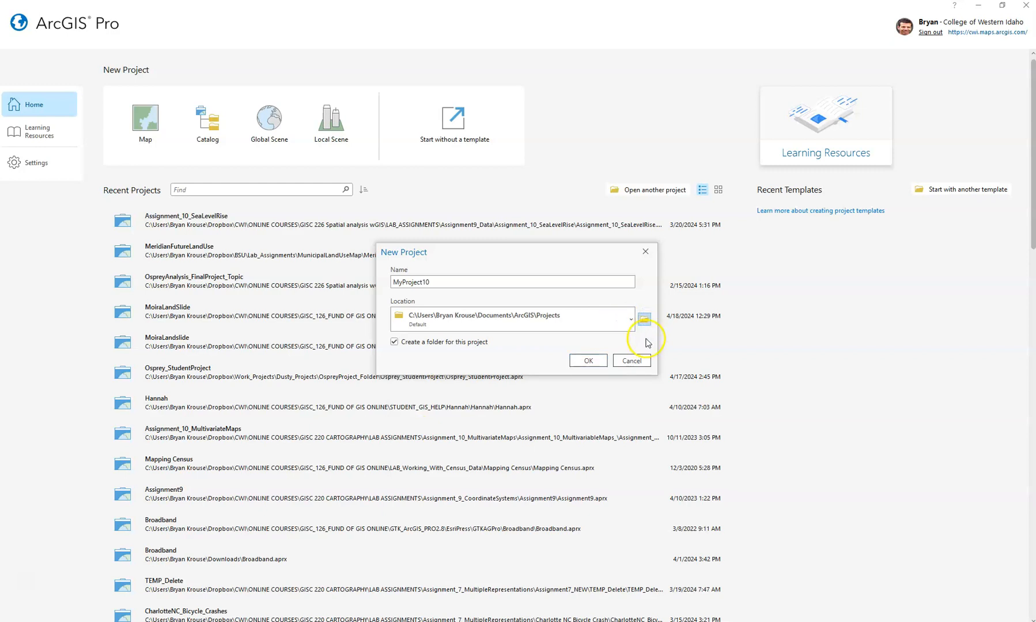
{"action": "left_click", "coordinate": [646, 320]}
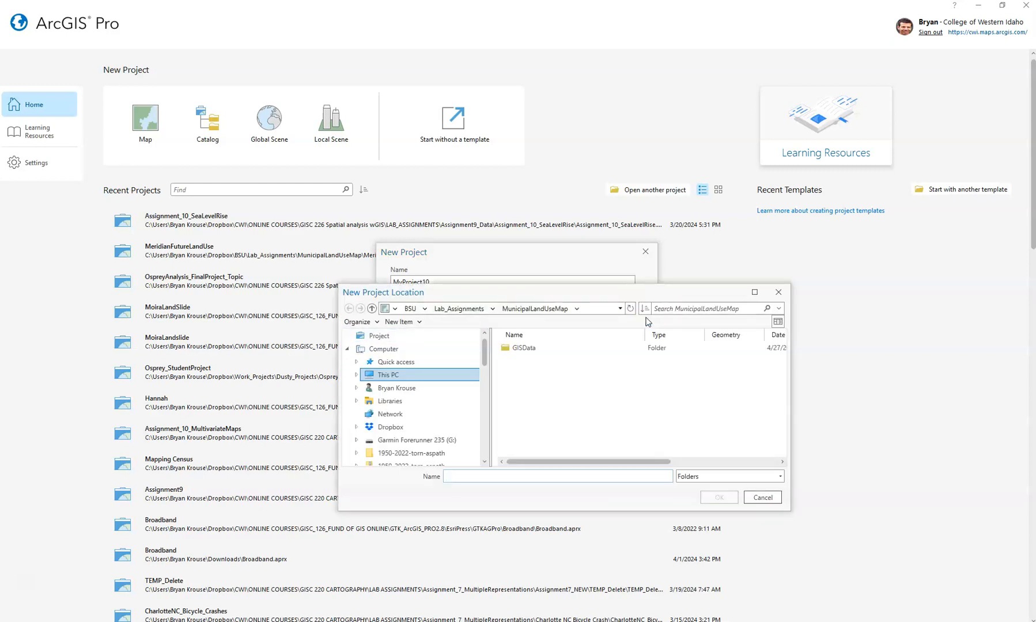
{"action": "left_click", "coordinate": [467, 308]}
{"action": "left_click", "coordinate": [517, 312]}
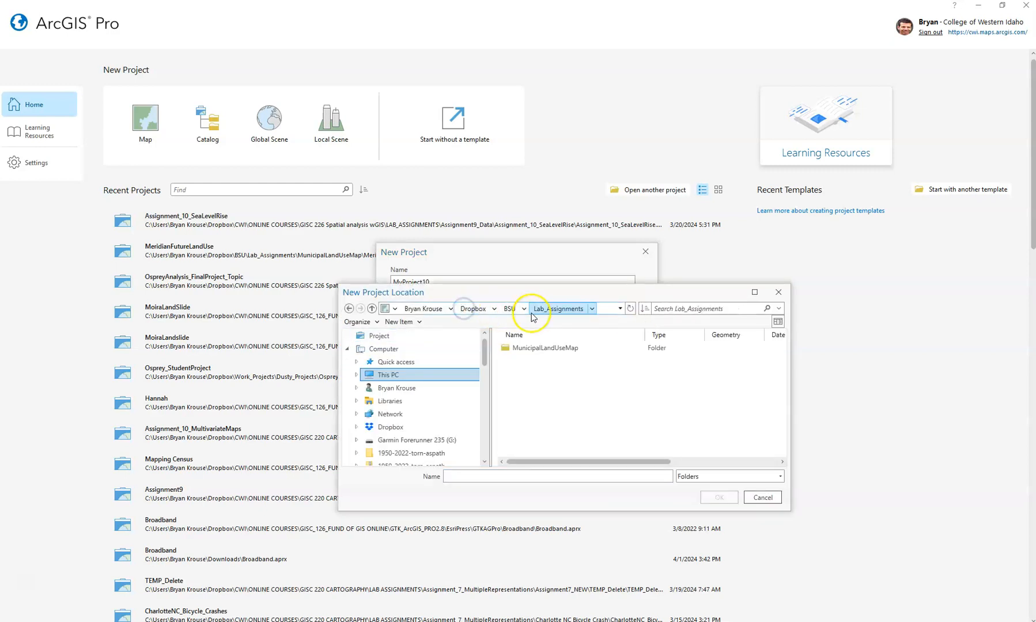
{"action": "left_click", "coordinate": [559, 309]}
{"action": "left_click", "coordinate": [557, 349]}
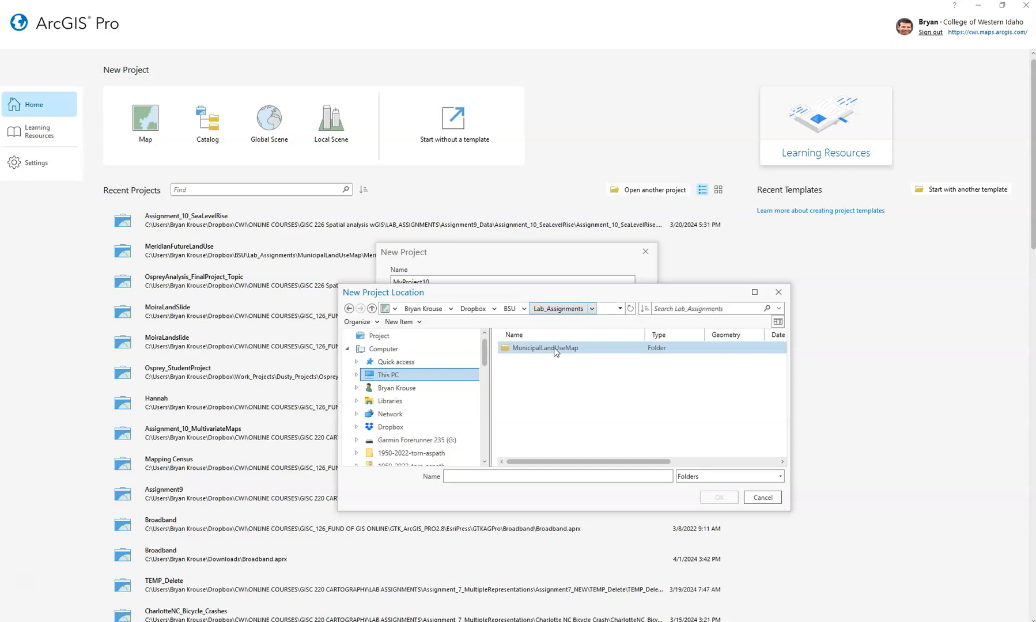
{"action": "double_click", "coordinate": [555, 349]}
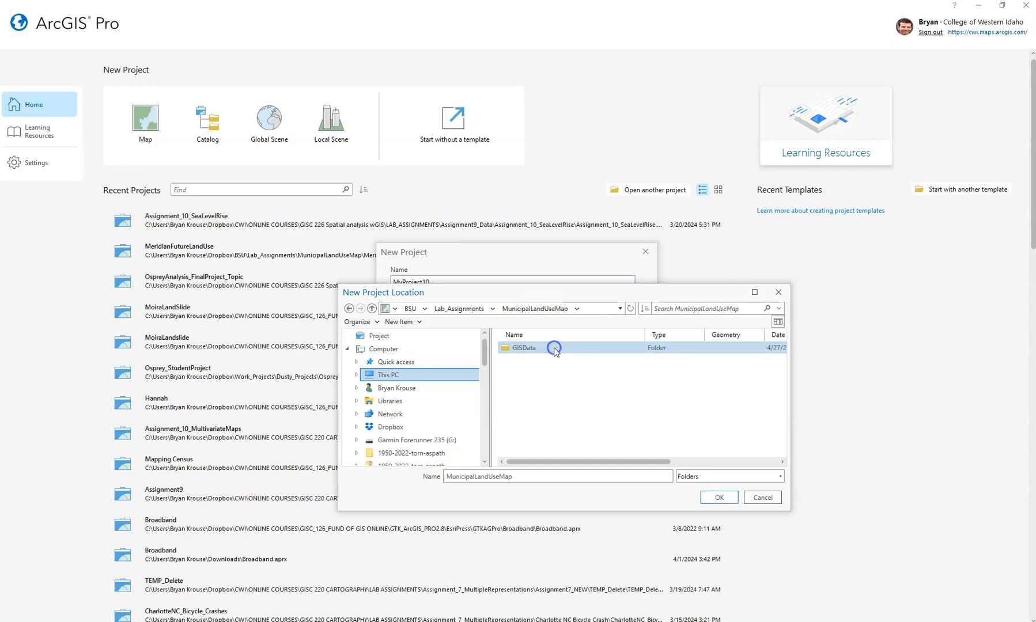
{"action": "left_click", "coordinate": [555, 314]}
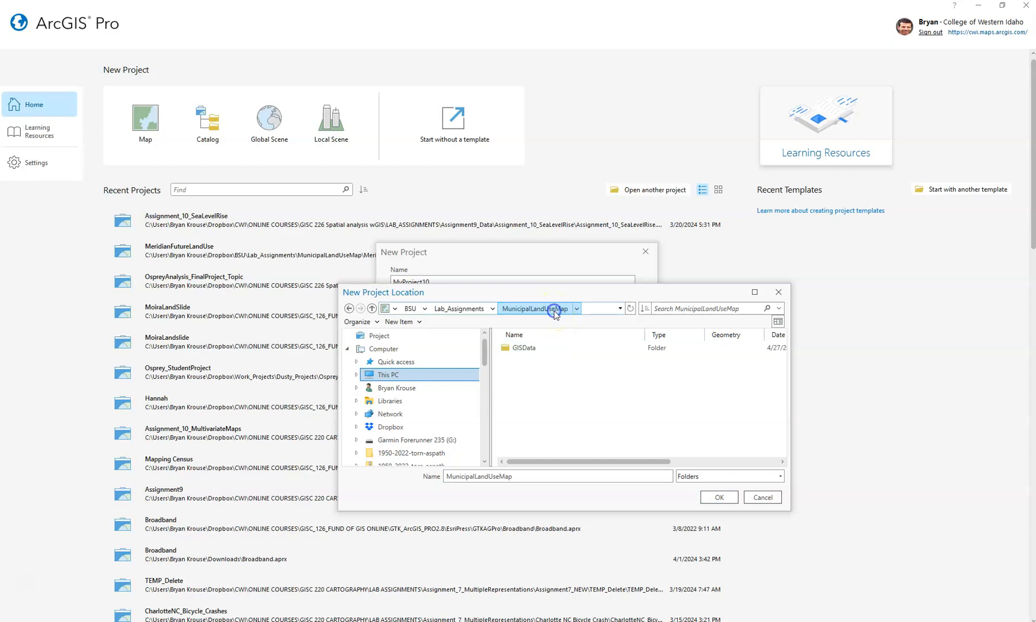
{"action": "left_click", "coordinate": [455, 309]}
{"action": "left_click", "coordinate": [545, 348]}
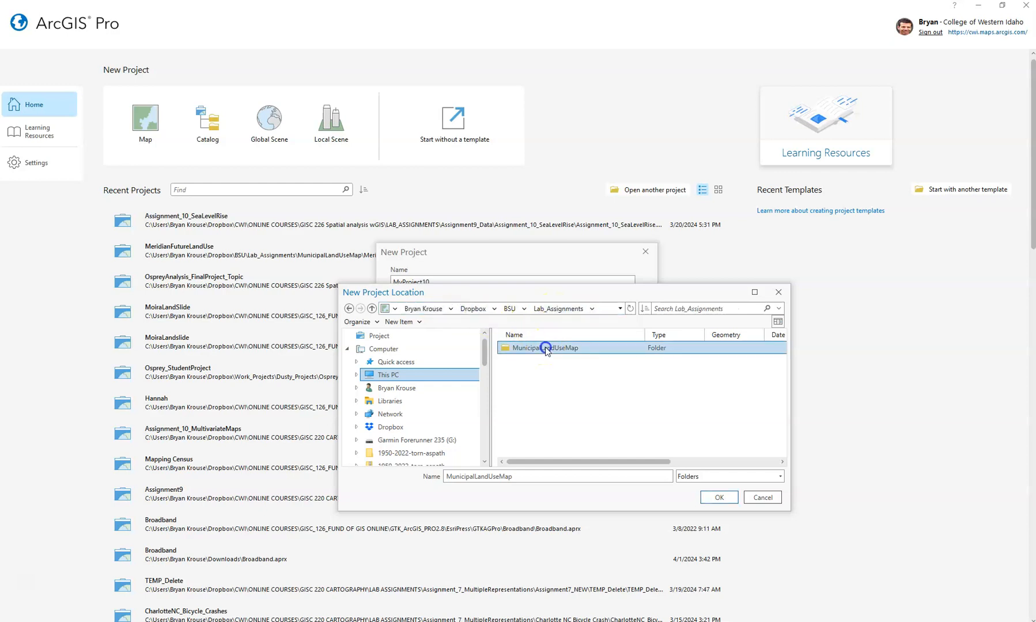
{"action": "left_click", "coordinate": [719, 498]}
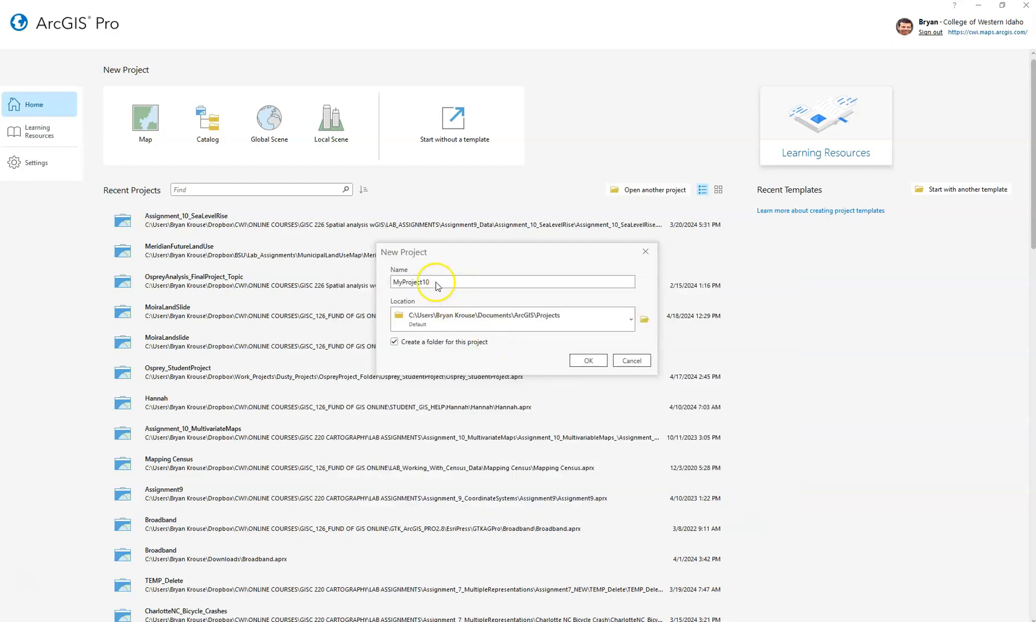
- Replace the default name with MeridianFutureLandUse and create the project
{"action": "left_click_drag", "start_coordinate": [402, 282], "coordinate": [374, 284]}
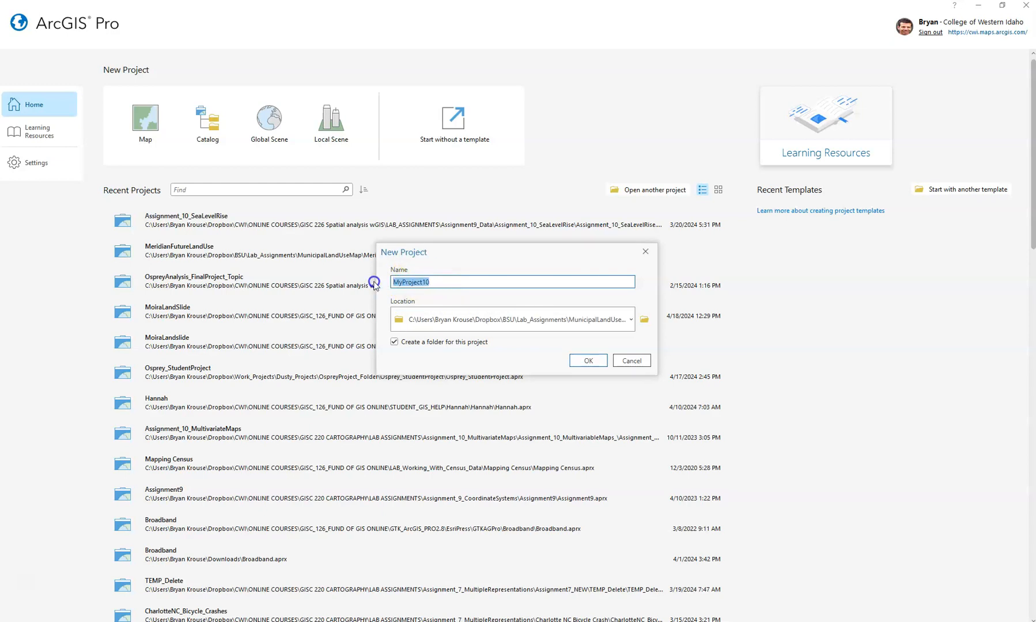
{"action": "key", "text": "BackSpace"}
{"action": "type", "text": "MeridianFutureLandUse"}
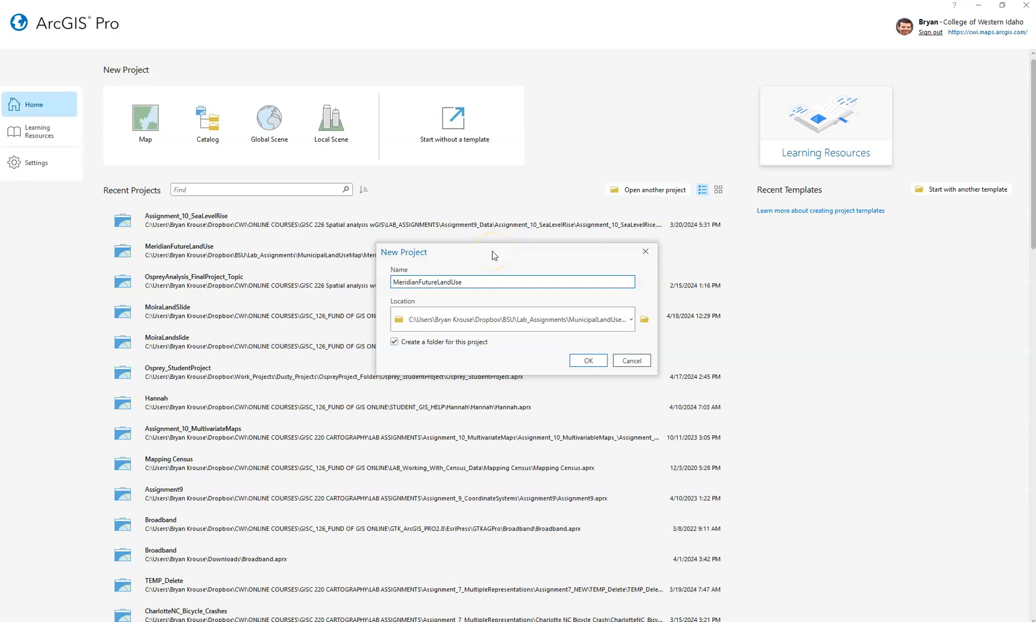
{"action": "left_click", "coordinate": [576, 359]}
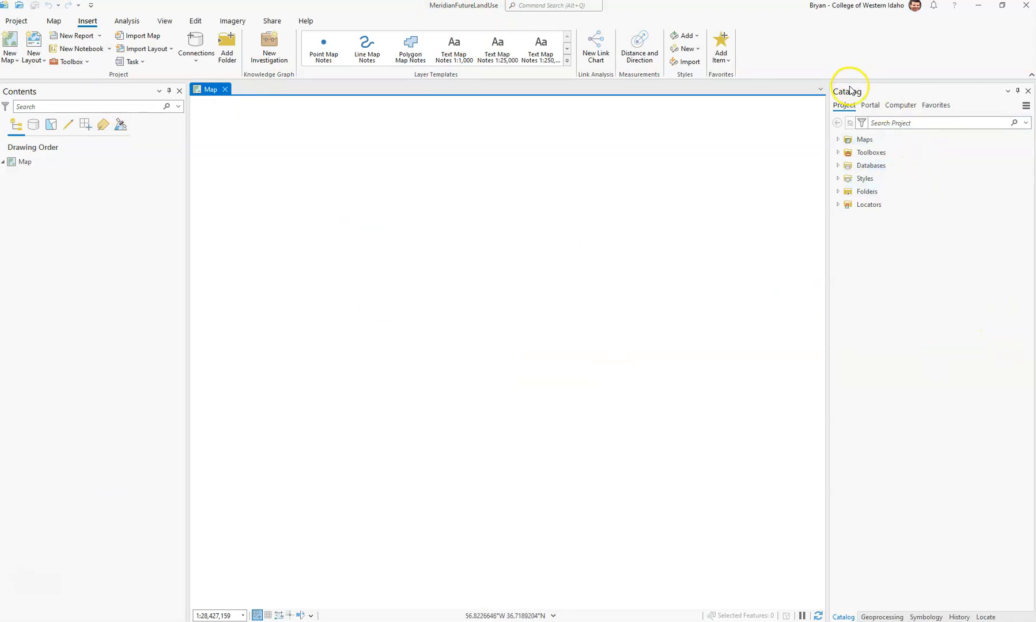
- Expand Folders > MeridianFutureLandUse in Catalog and inspect the MeridianFutureLandUse.gdb geodatabase
{"action": "left_click", "coordinate": [839, 193]}
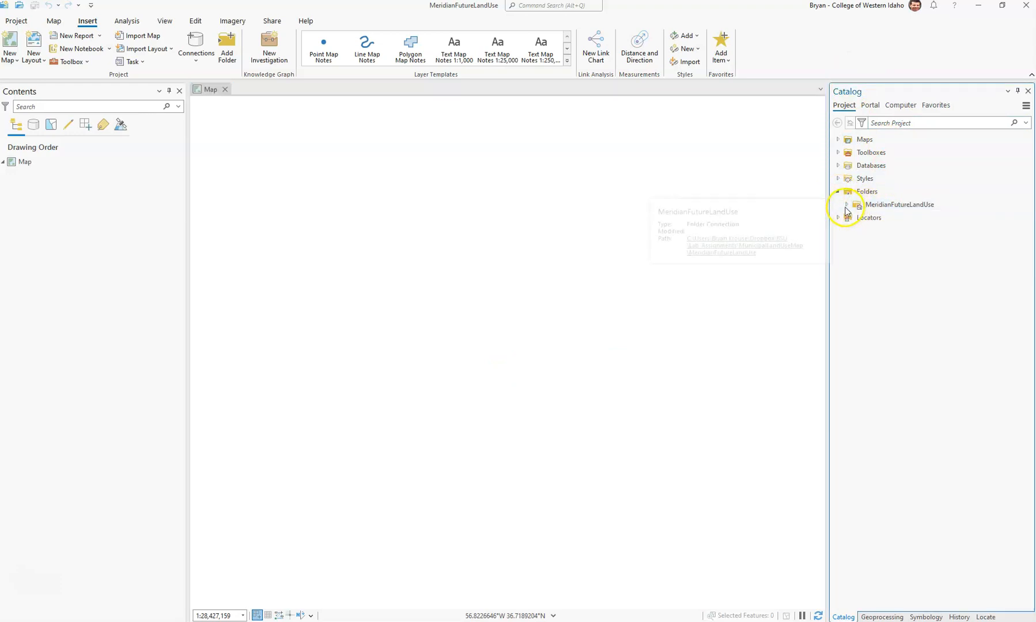
{"action": "left_click", "coordinate": [846, 206]}
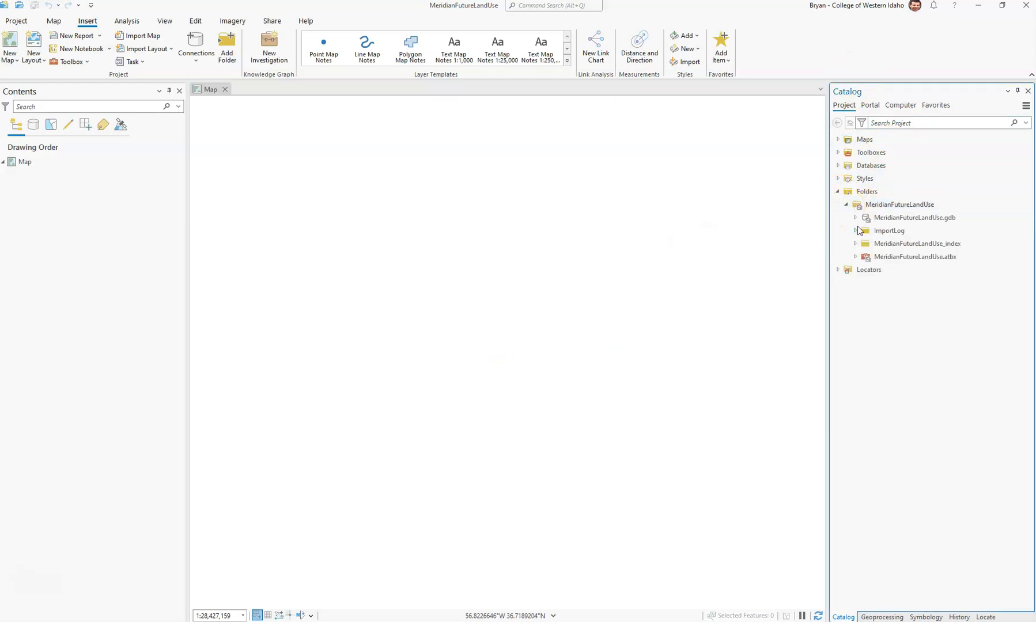
{"action": "left_click", "coordinate": [885, 219]}
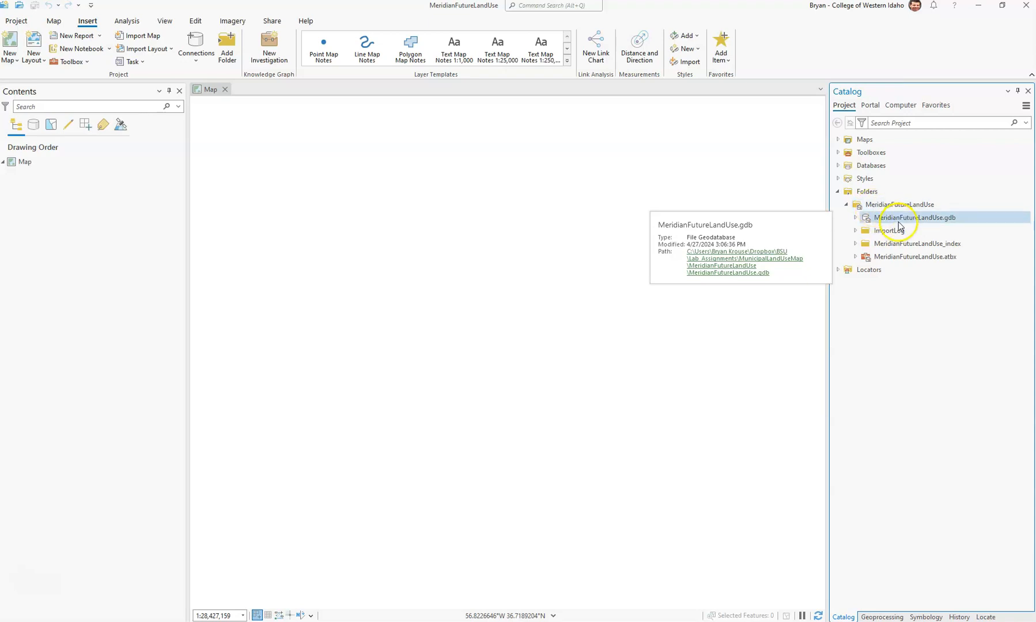
- Add a folder connection to the GISData folder inside MunicipalLandUseMap
{"action": "right_click", "coordinate": [867, 193]}
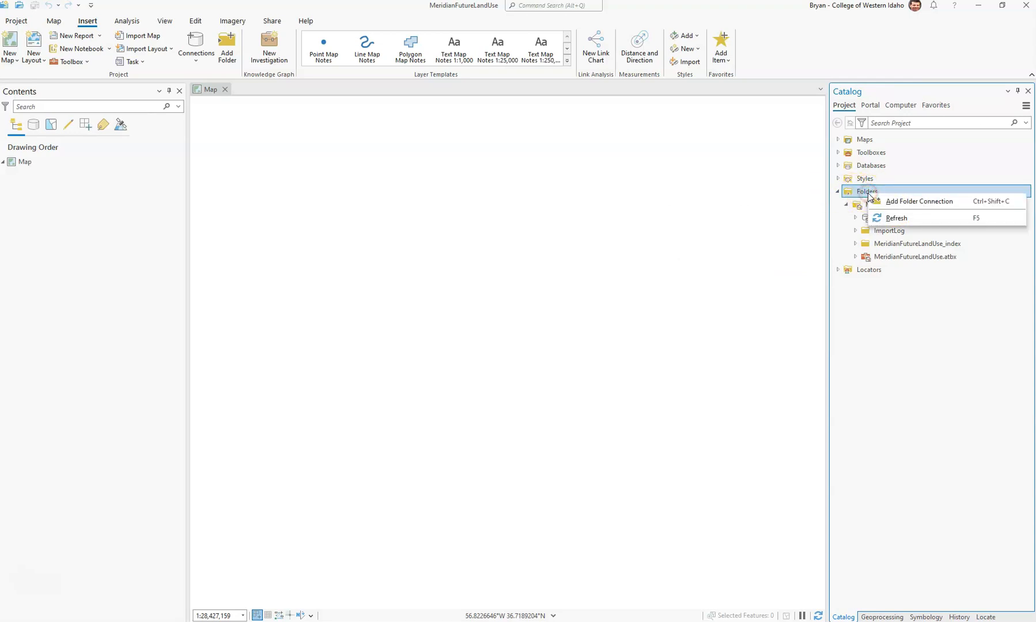
{"action": "left_click", "coordinate": [920, 208]}
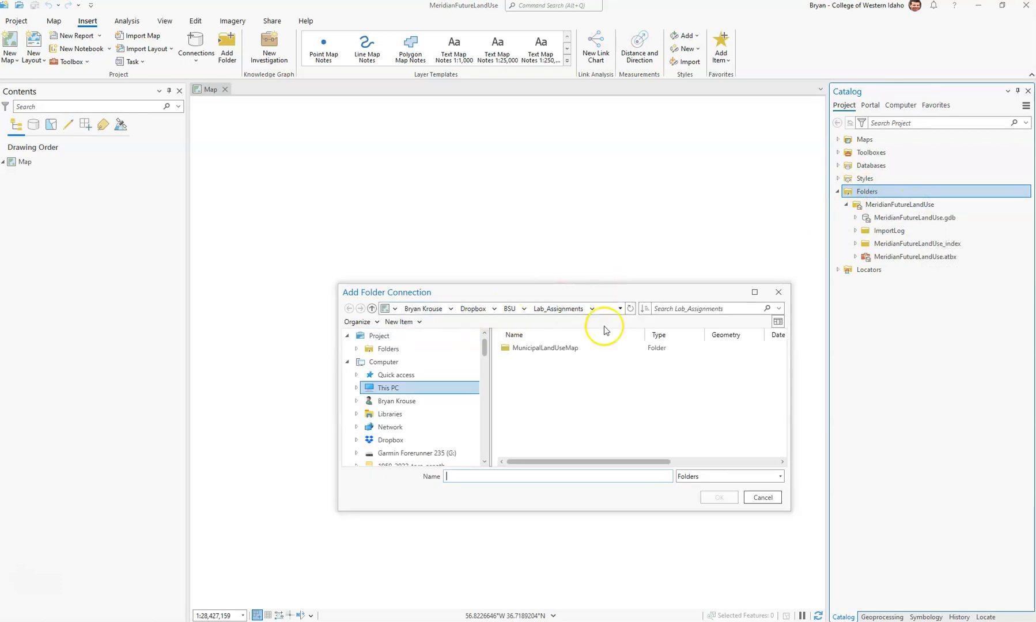
{"action": "double_click", "coordinate": [572, 352]}
{"action": "left_click", "coordinate": [559, 361]}
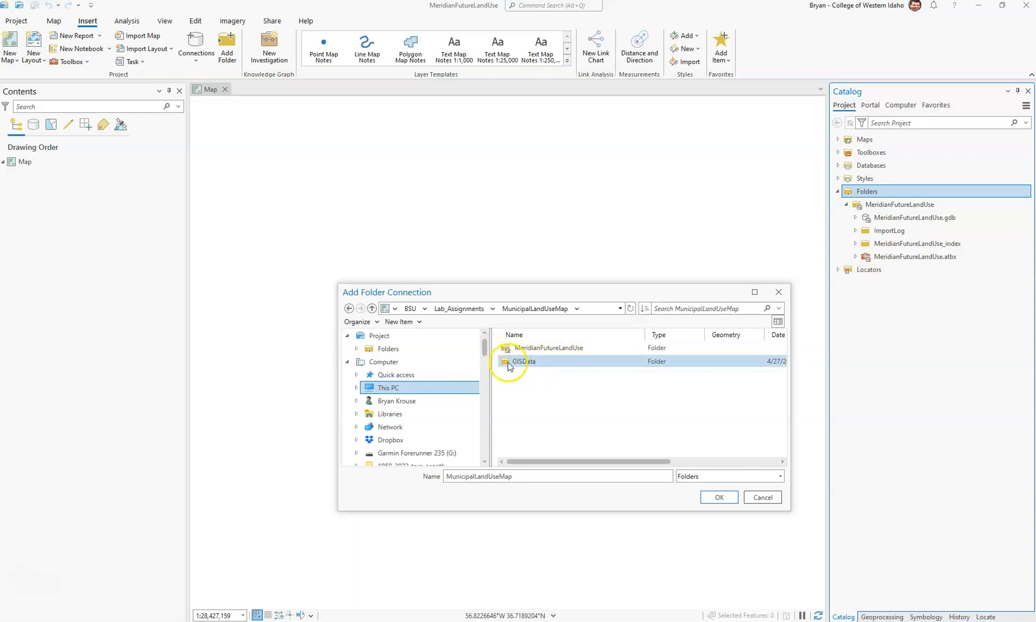
{"action": "left_click", "coordinate": [461, 308]}
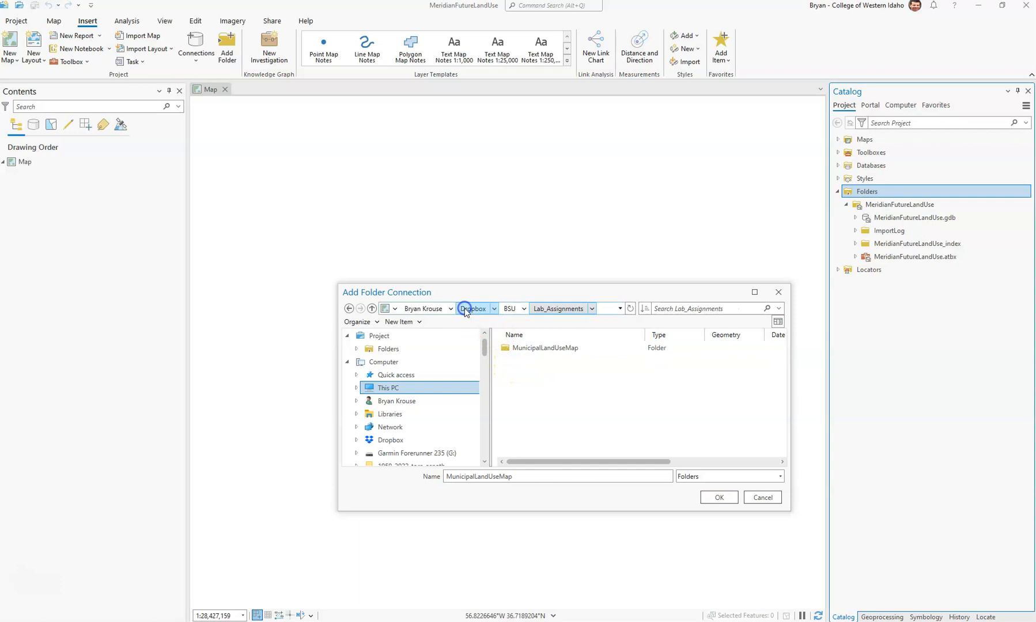
{"action": "left_click", "coordinate": [563, 349]}
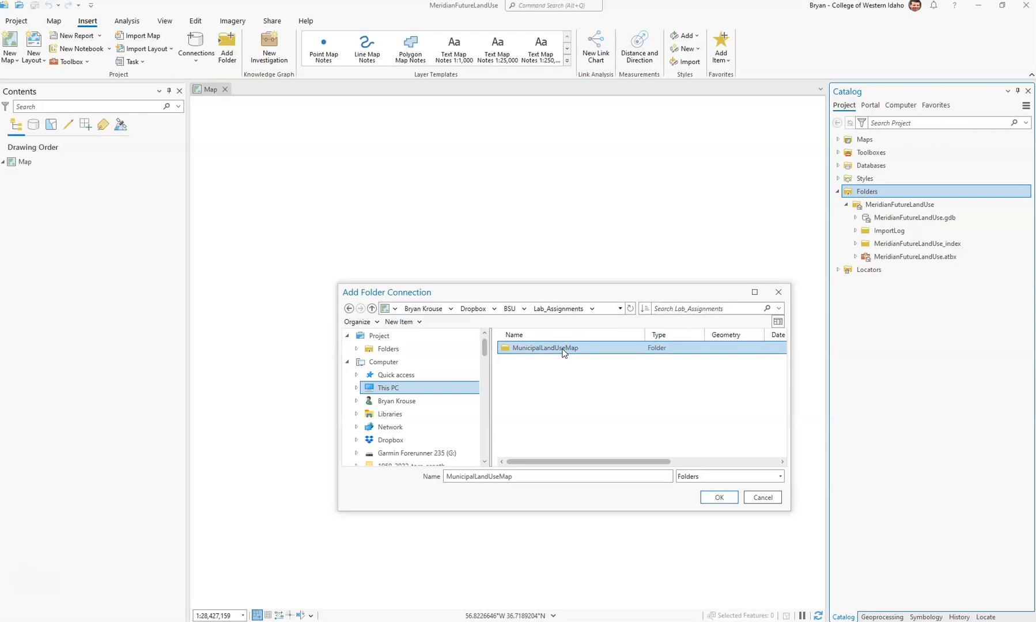
{"action": "double_click", "coordinate": [563, 348]}
{"action": "left_click", "coordinate": [536, 363]}
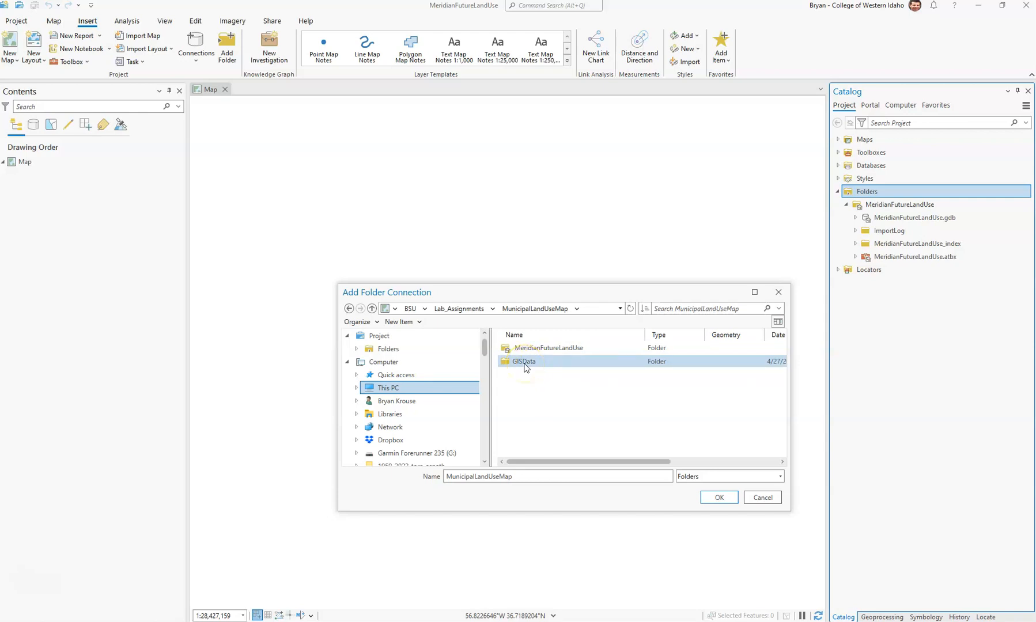
{"action": "left_click", "coordinate": [525, 364]}
{"action": "left_click", "coordinate": [709, 500]}
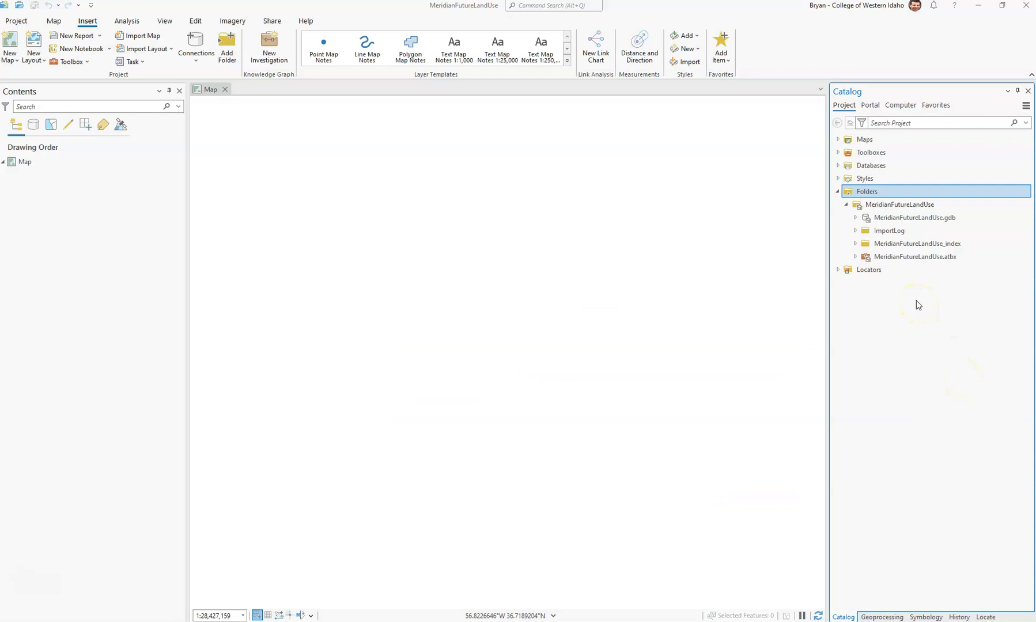
- Collapse the project folder and expand GISData, selecting the Future_Land_Uses shapefile
{"action": "left_click", "coordinate": [847, 204]}
{"action": "mouse_move", "coordinate": [879, 220]}
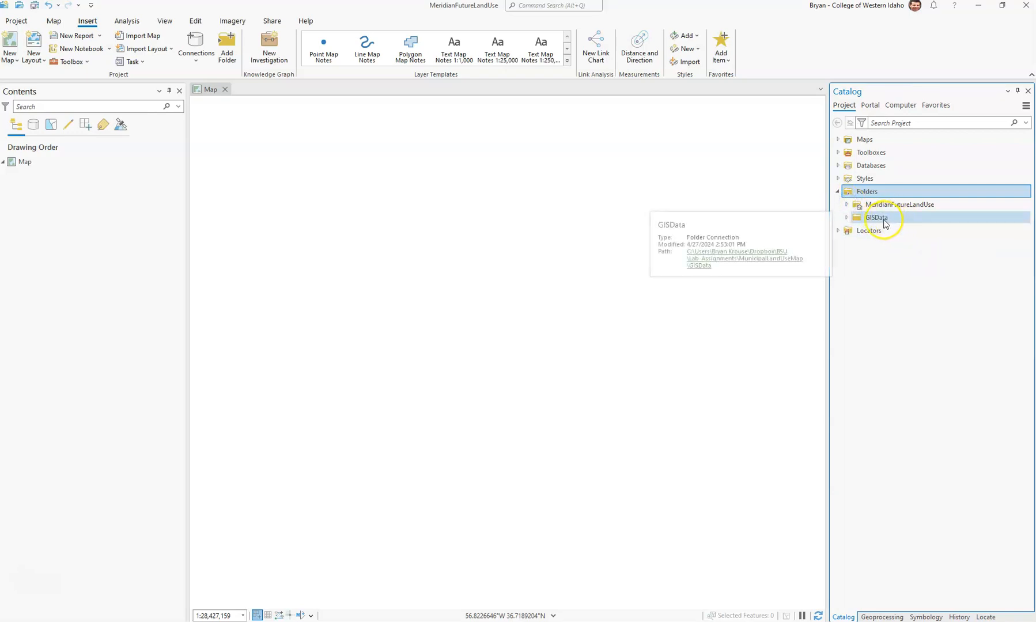
{"action": "left_click", "coordinate": [847, 219]}
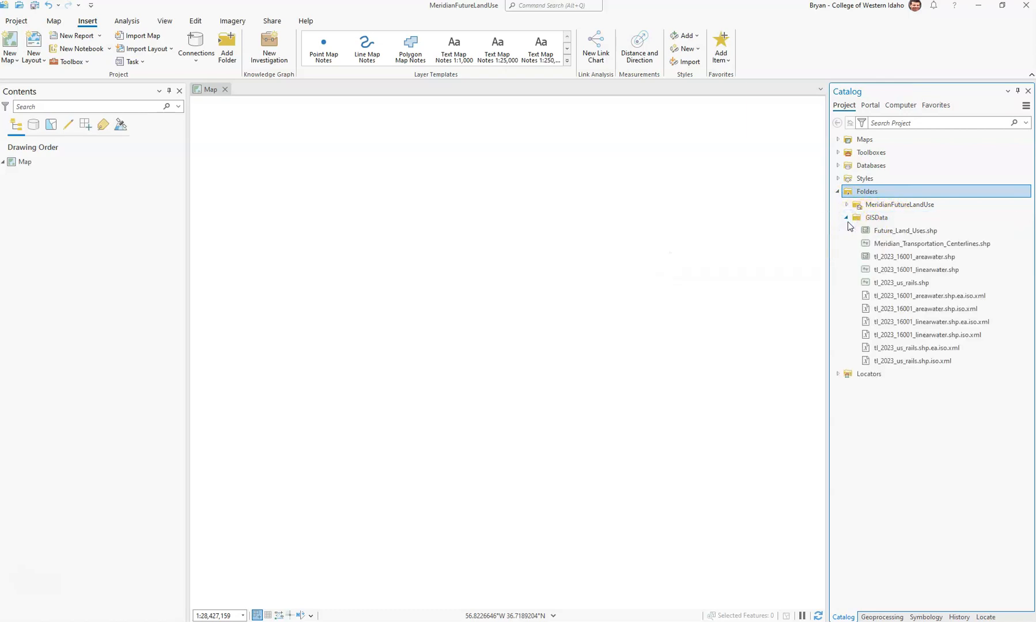
{"action": "left_click", "coordinate": [917, 232]}
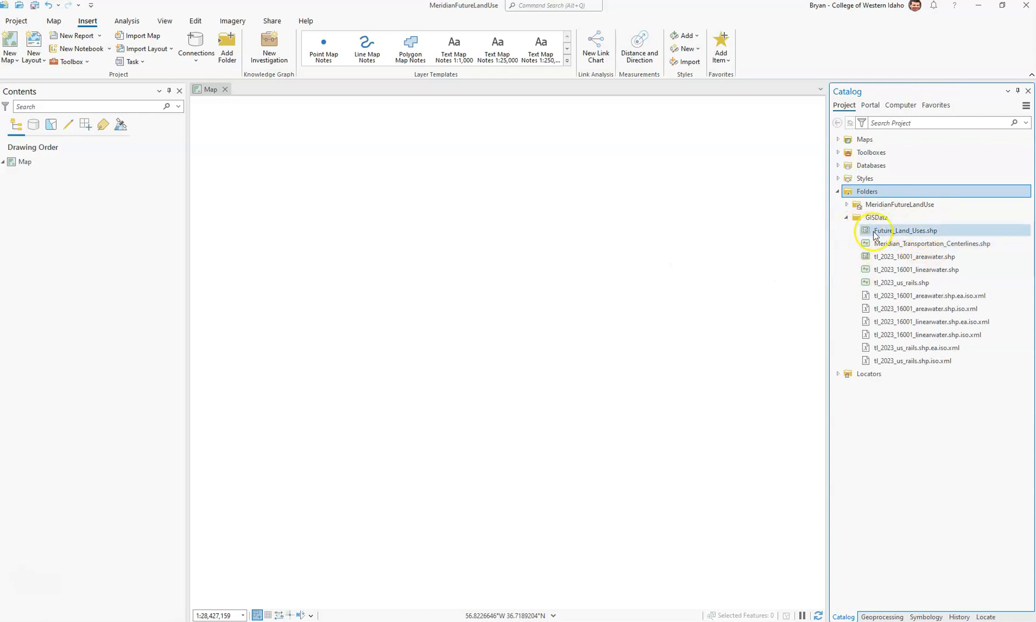
- Check the transportation centerlines, areawater, linearwater and us_rails shapefile details
{"action": "mouse_move", "coordinate": [875, 235]}
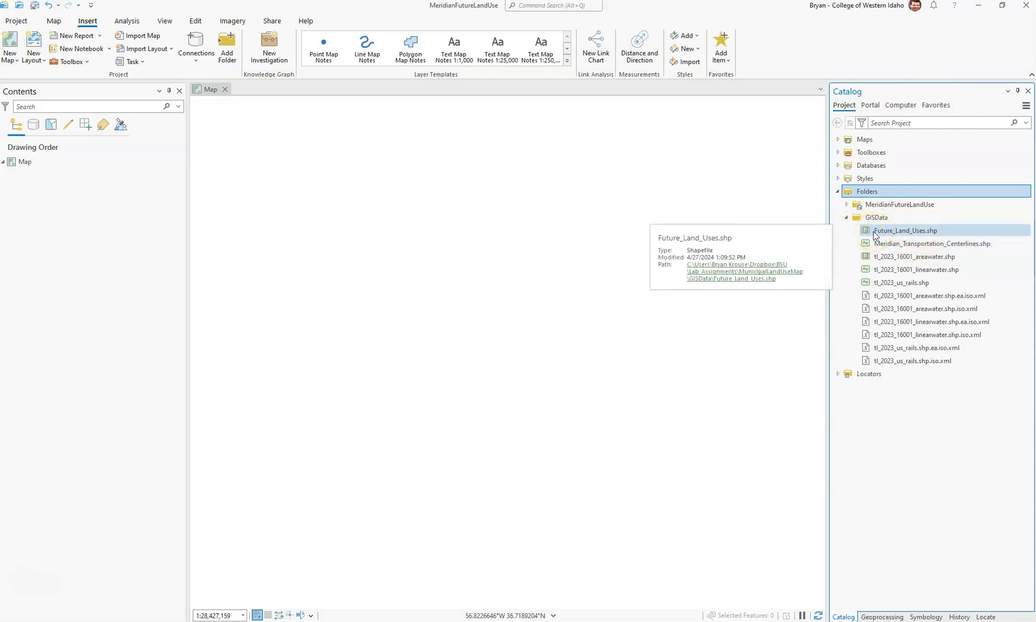
{"action": "left_click", "coordinate": [878, 250]}
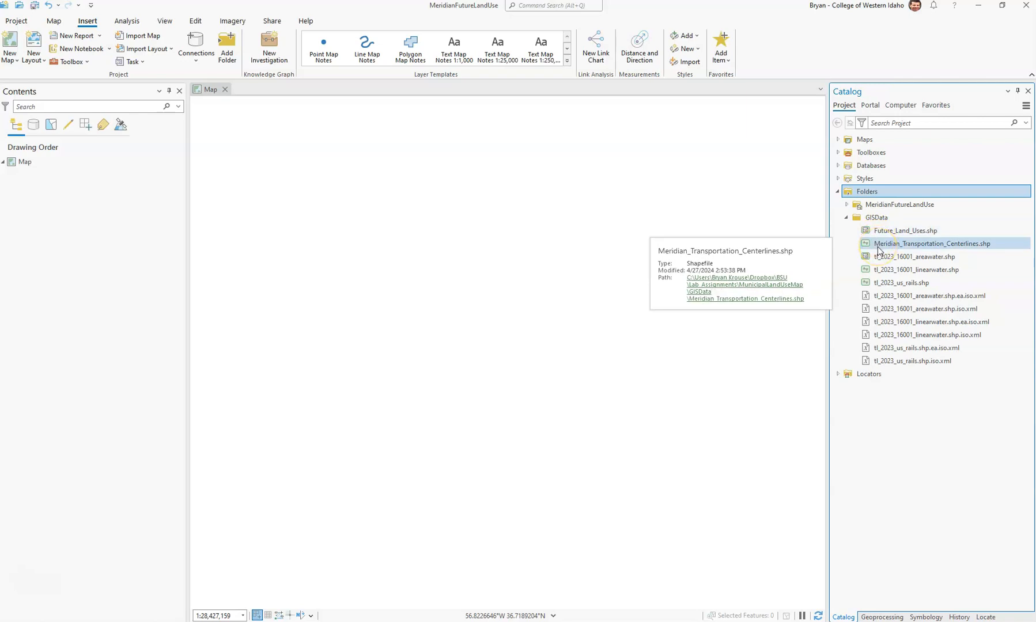
{"action": "left_click", "coordinate": [948, 257]}
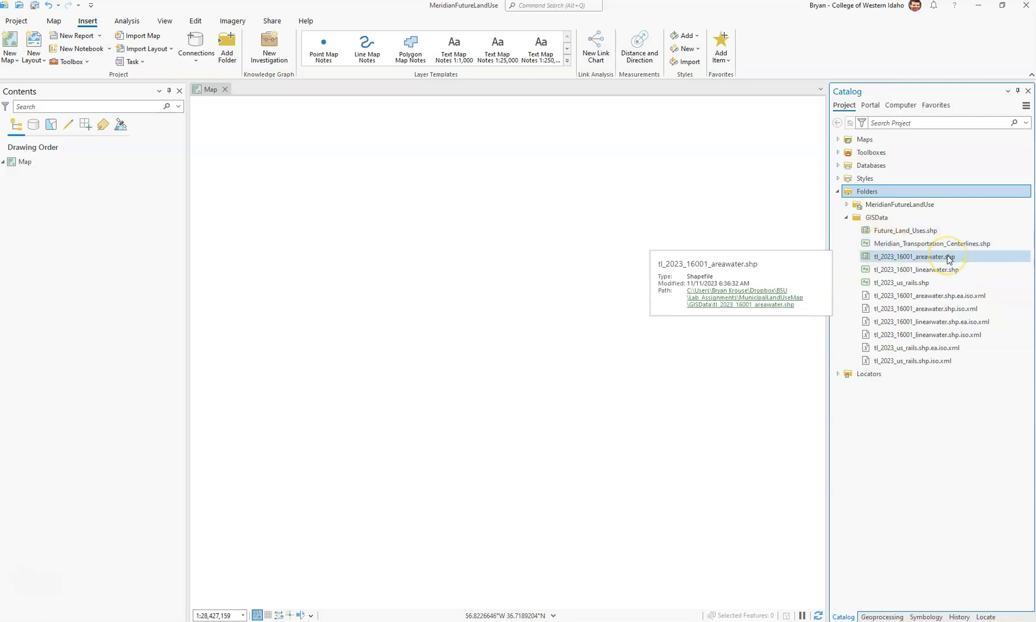
{"action": "left_click", "coordinate": [956, 259]}
{"action": "left_click", "coordinate": [960, 272]}
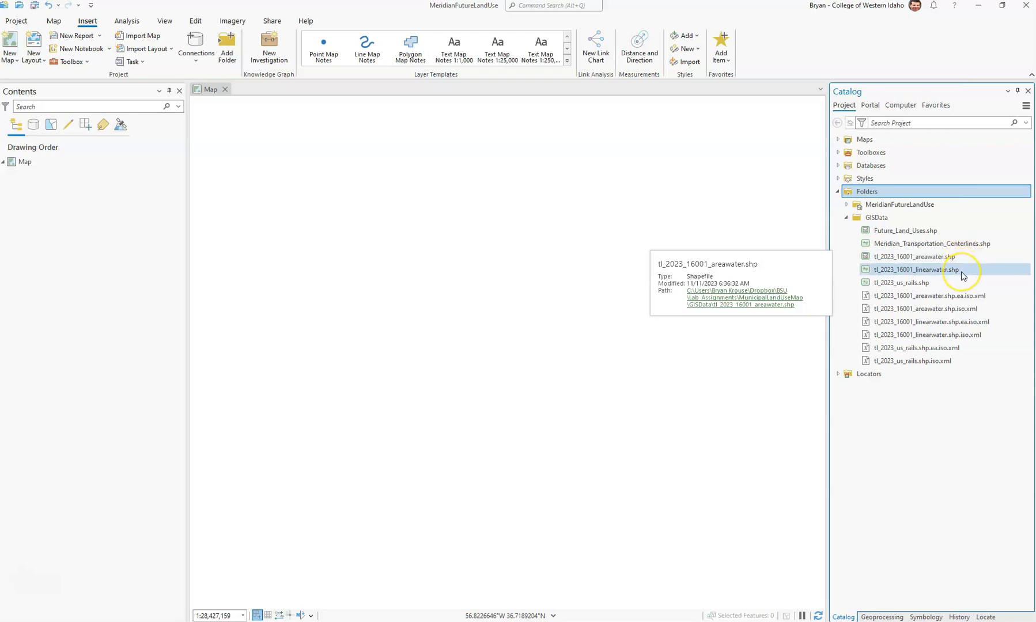
{"action": "left_click", "coordinate": [959, 283]}
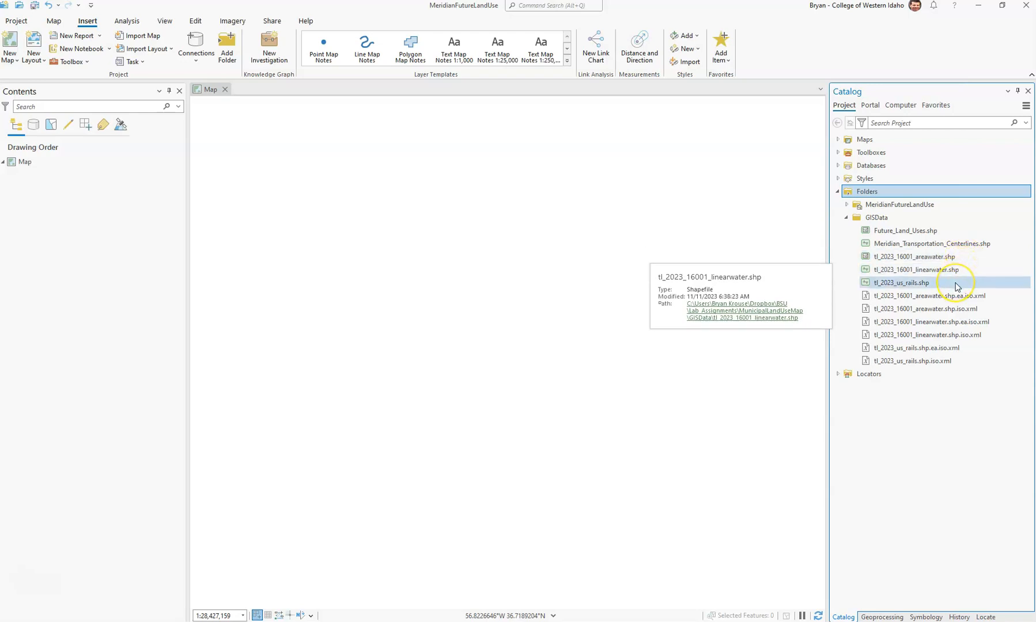
{"action": "left_click", "coordinate": [956, 286]}
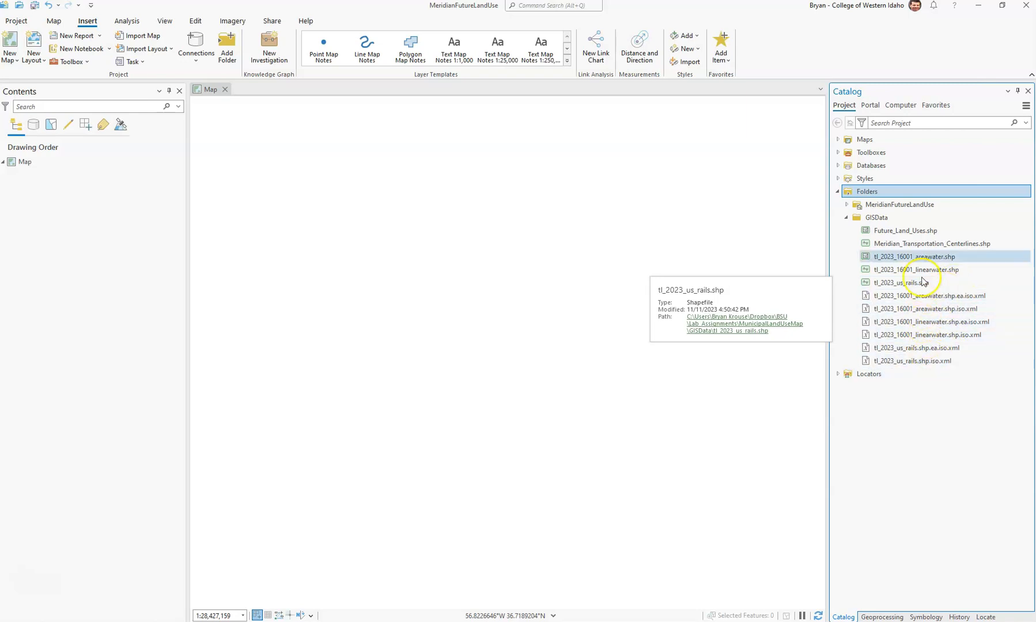
{"action": "mouse_move", "coordinate": [972, 219]}
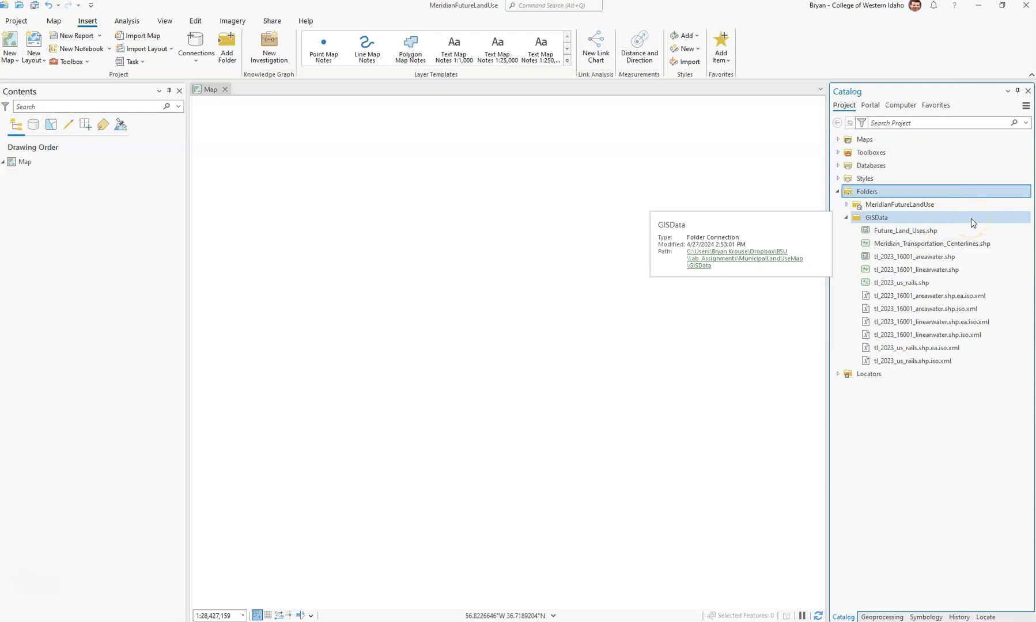
- Add the Future_Land_Uses, transportation centerlines and area water shapefiles to the map
{"action": "mouse_move", "coordinate": [920, 236]}
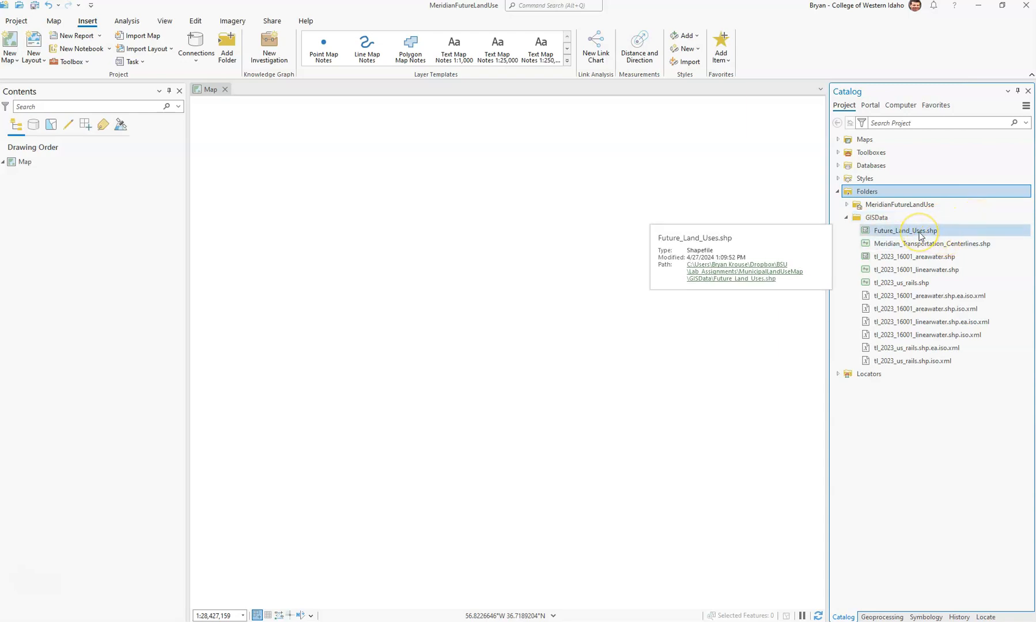
{"action": "left_click_drag", "start_coordinate": [920, 236], "coordinate": [733, 248]}
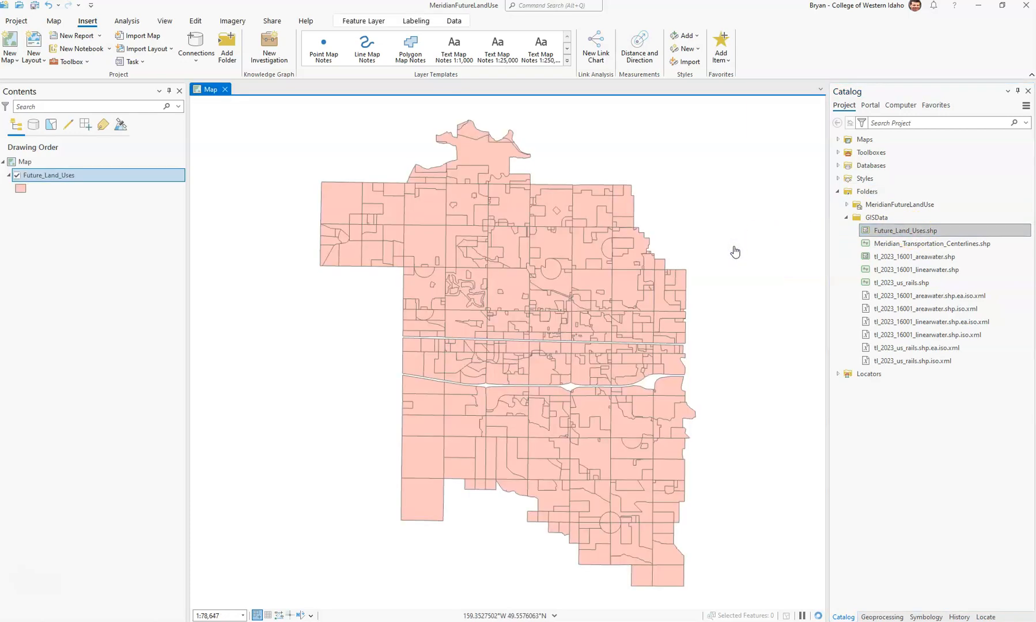
{"action": "mouse_move", "coordinate": [903, 248]}
{"action": "left_click_drag", "start_coordinate": [904, 248], "coordinate": [724, 251]}
{"action": "left_click_drag", "start_coordinate": [890, 259], "coordinate": [747, 263]}
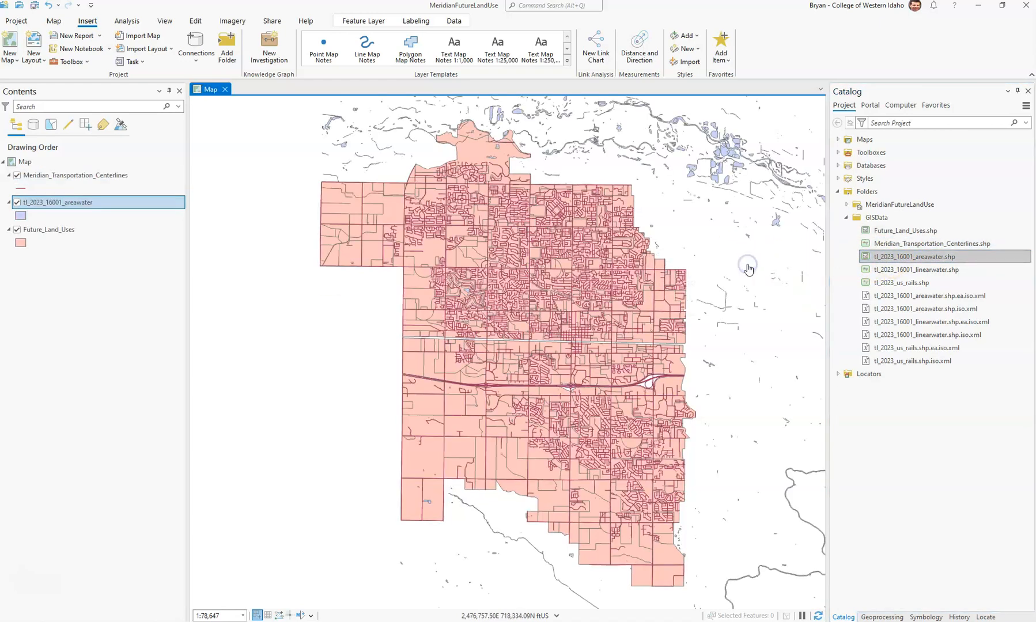
- Add the linear water and us_rails shapefiles, then save the project
{"action": "left_click", "coordinate": [930, 270]}
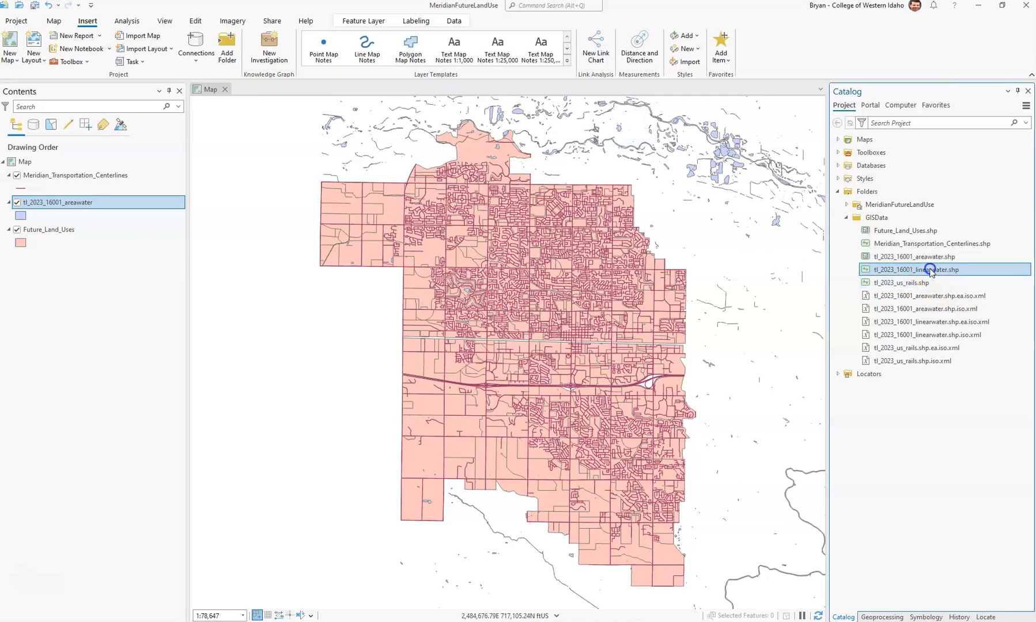
{"action": "left_click_drag", "start_coordinate": [930, 270], "coordinate": [766, 285]}
{"action": "left_click_drag", "start_coordinate": [915, 288], "coordinate": [807, 290]}
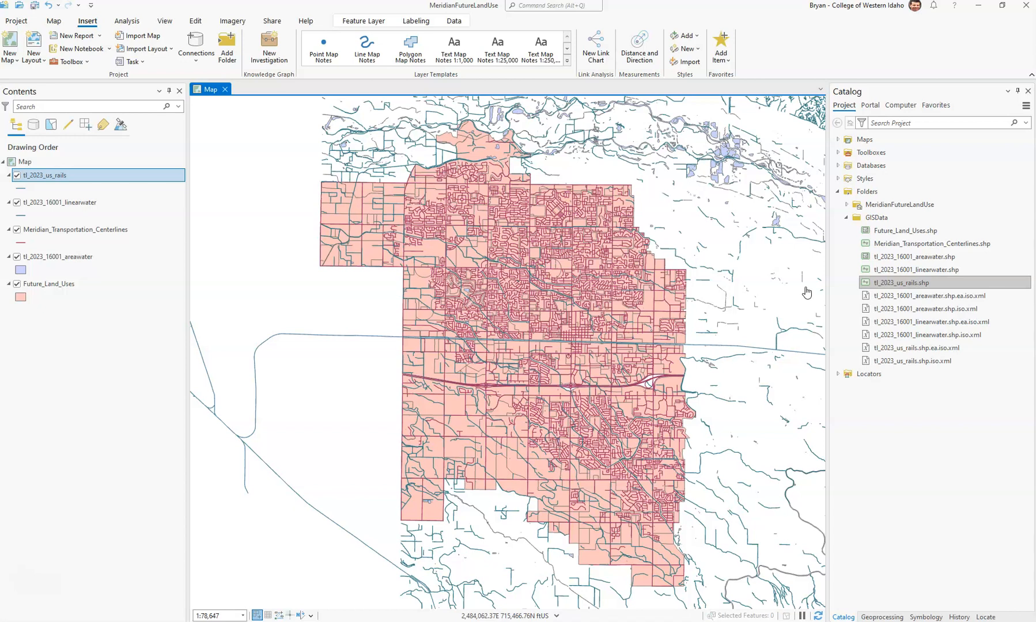
{"action": "left_click", "coordinate": [35, 7]}
{"action": "left_click", "coordinate": [31, 584]}
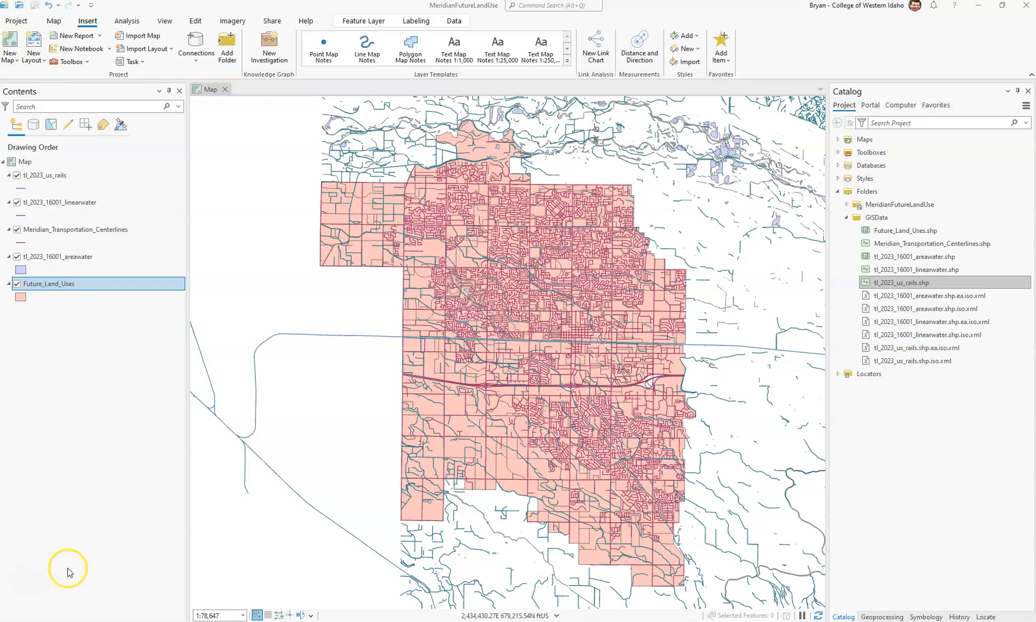
{"action": "right_click", "coordinate": [79, 289]}
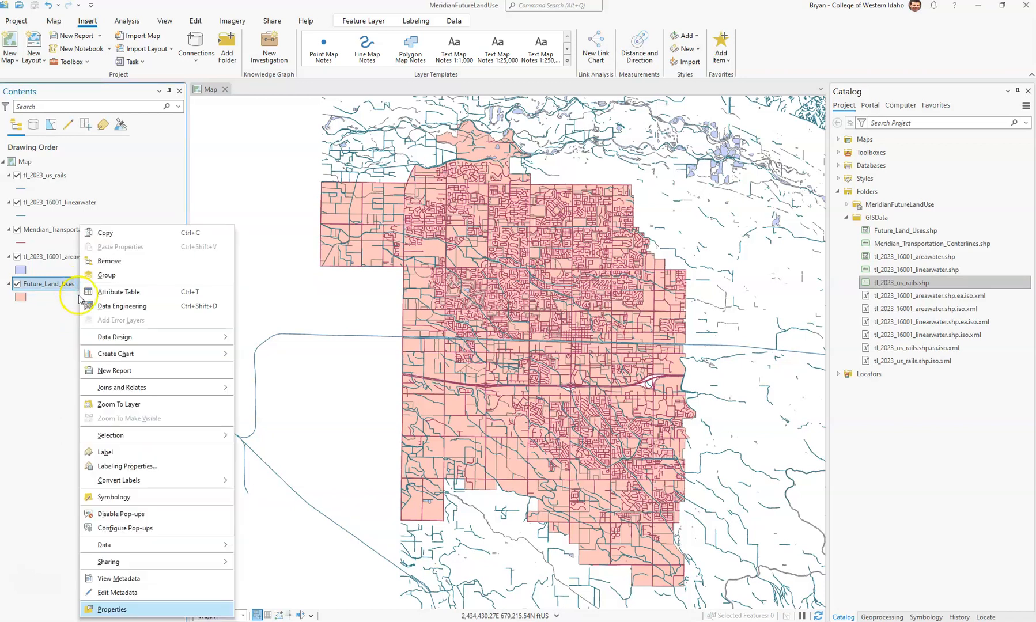
{"action": "left_click", "coordinate": [115, 609]}
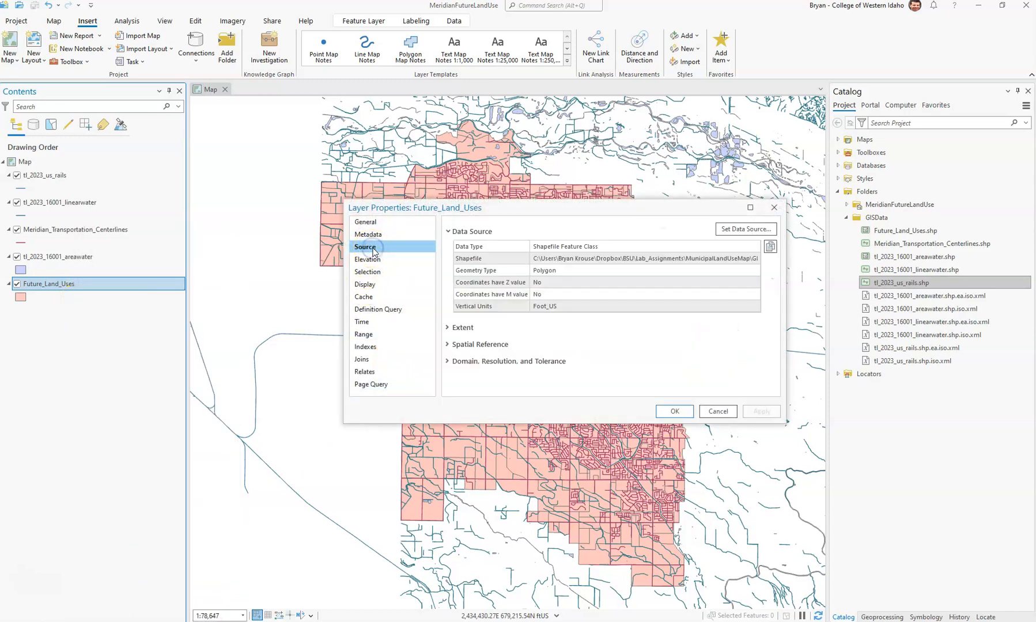
{"action": "left_click", "coordinate": [454, 345]}
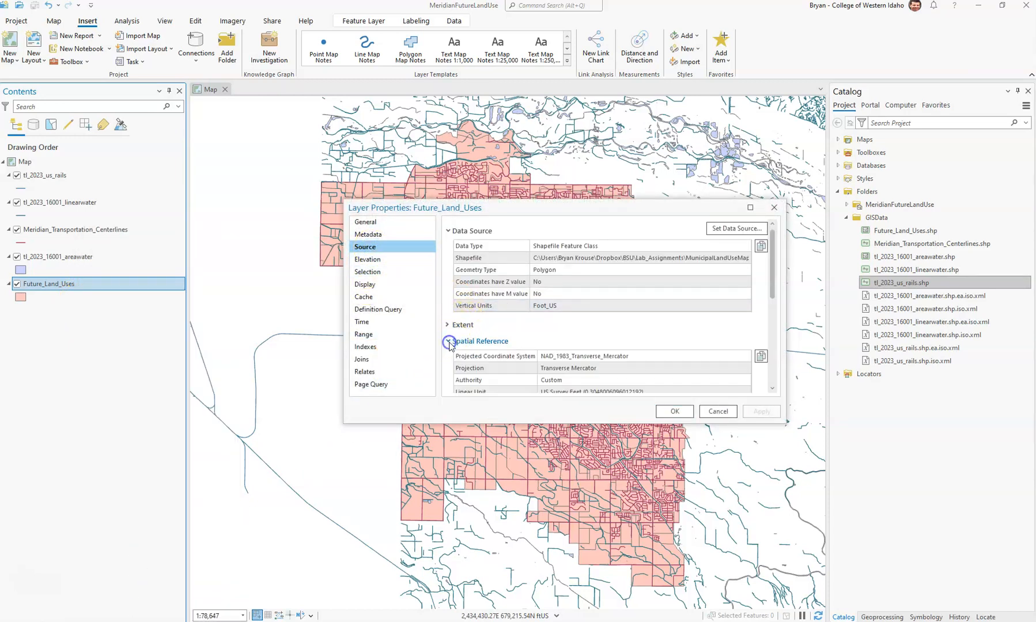
{"action": "left_click", "coordinate": [490, 357]}
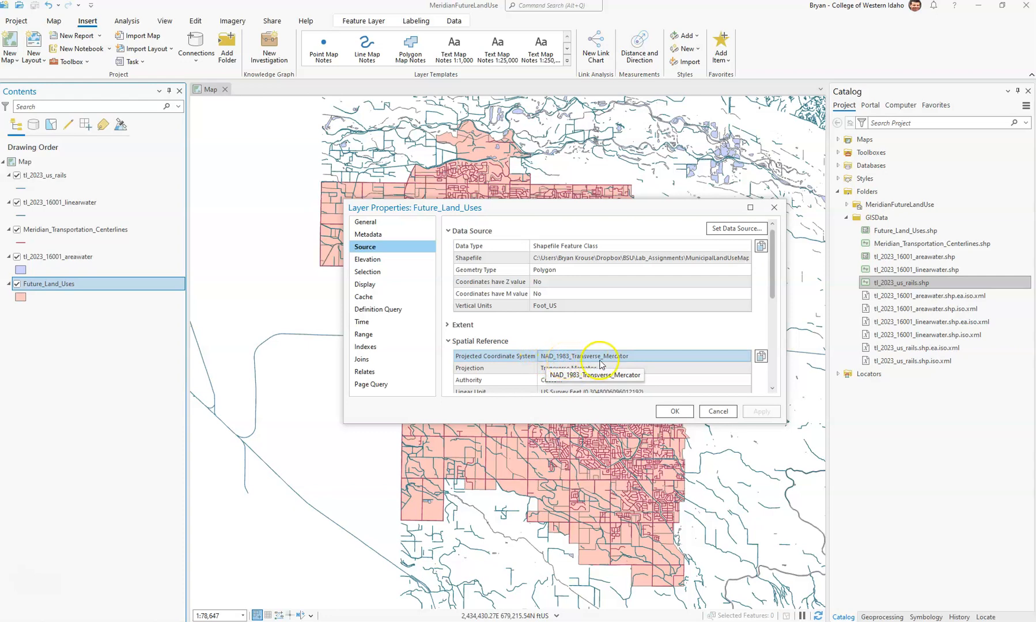
{"action": "scroll", "coordinate": [602, 356], "scroll_direction": "down", "scroll_amount": 2}
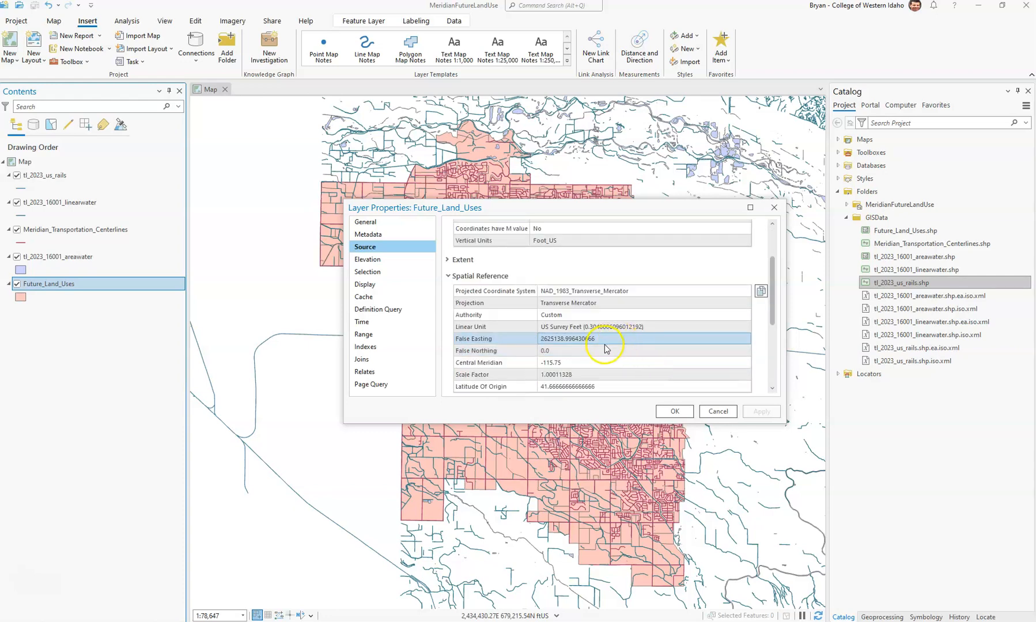
{"action": "scroll", "coordinate": [582, 362], "scroll_direction": "down", "scroll_amount": 2}
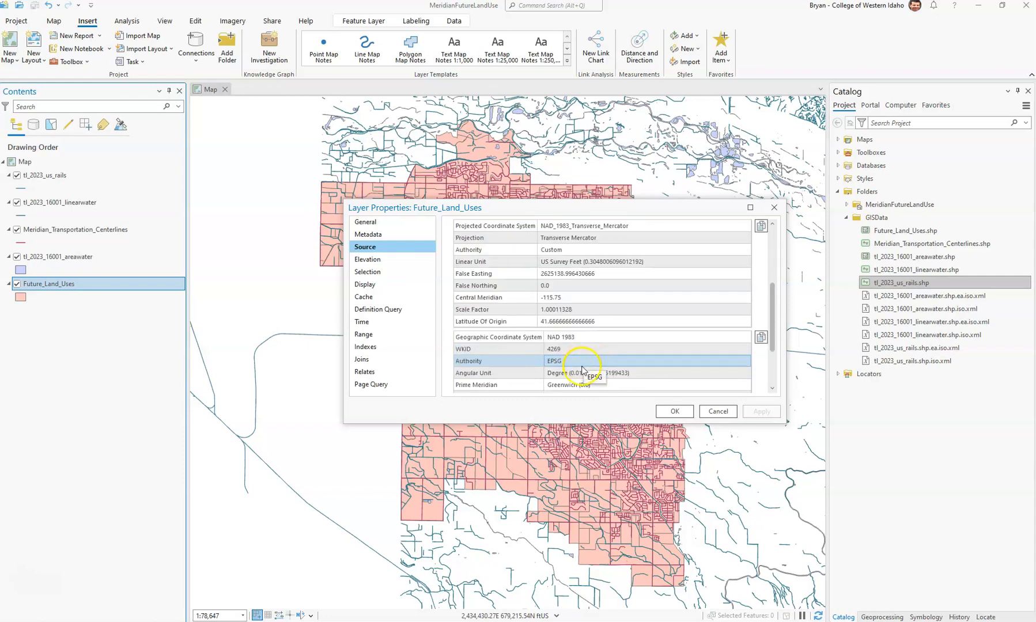
{"action": "scroll", "coordinate": [583, 366], "scroll_direction": "down", "scroll_amount": 2}
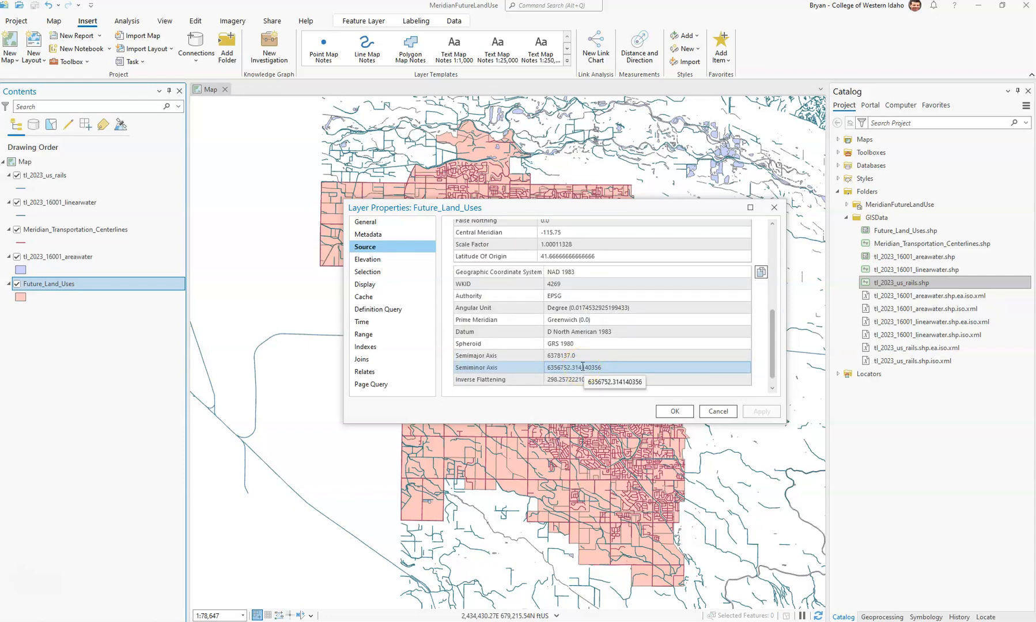
{"action": "left_click", "coordinate": [579, 366]}
{"action": "scroll", "coordinate": [575, 365], "scroll_direction": "up", "scroll_amount": 1}
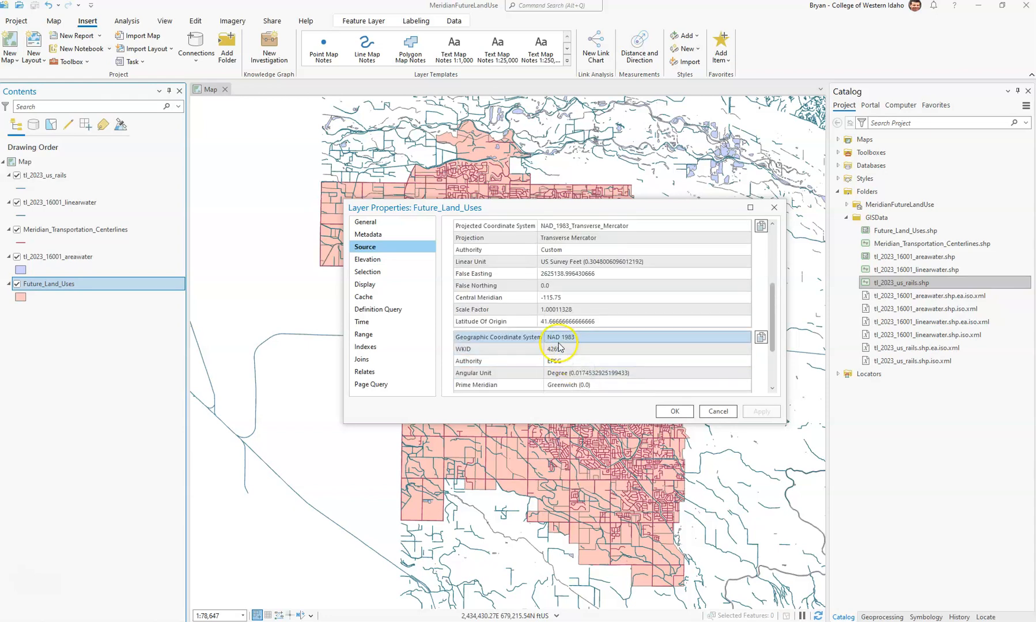
{"action": "left_click", "coordinate": [708, 413]}
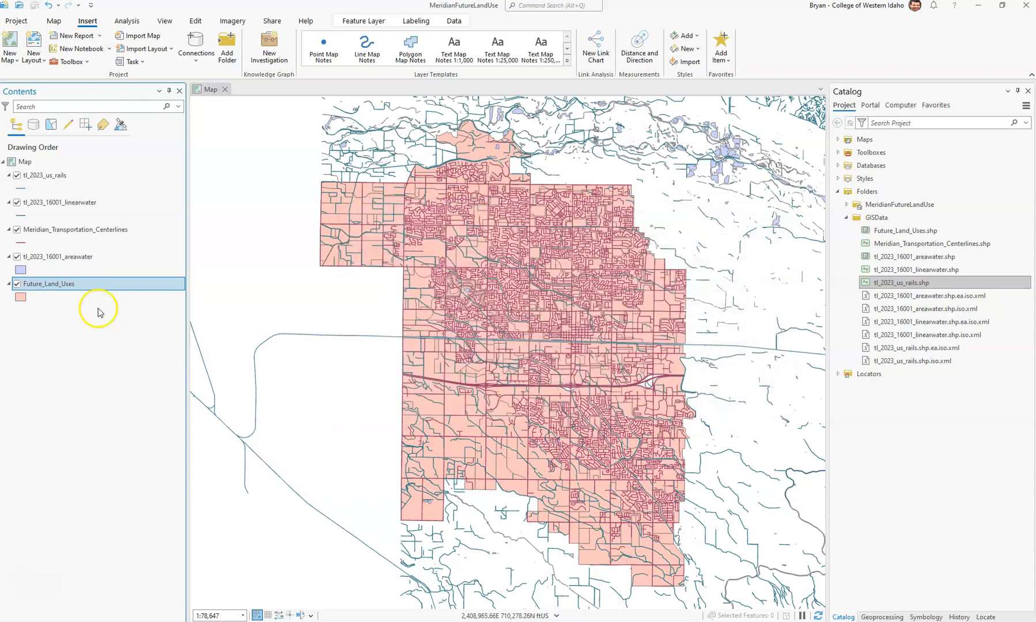
{"action": "right_click", "coordinate": [89, 238]}
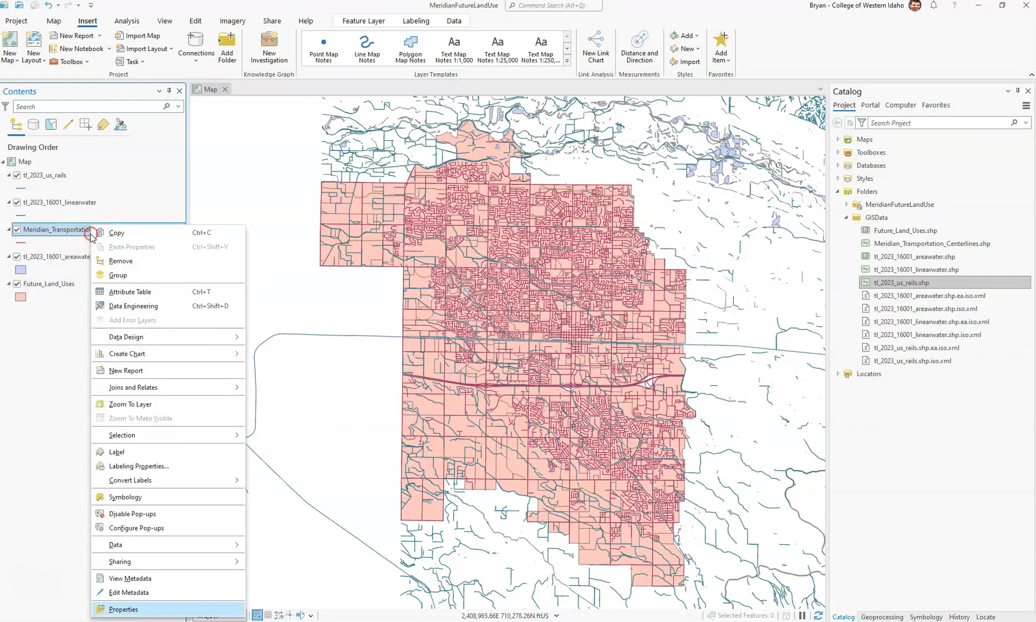
{"action": "left_click", "coordinate": [138, 616]}
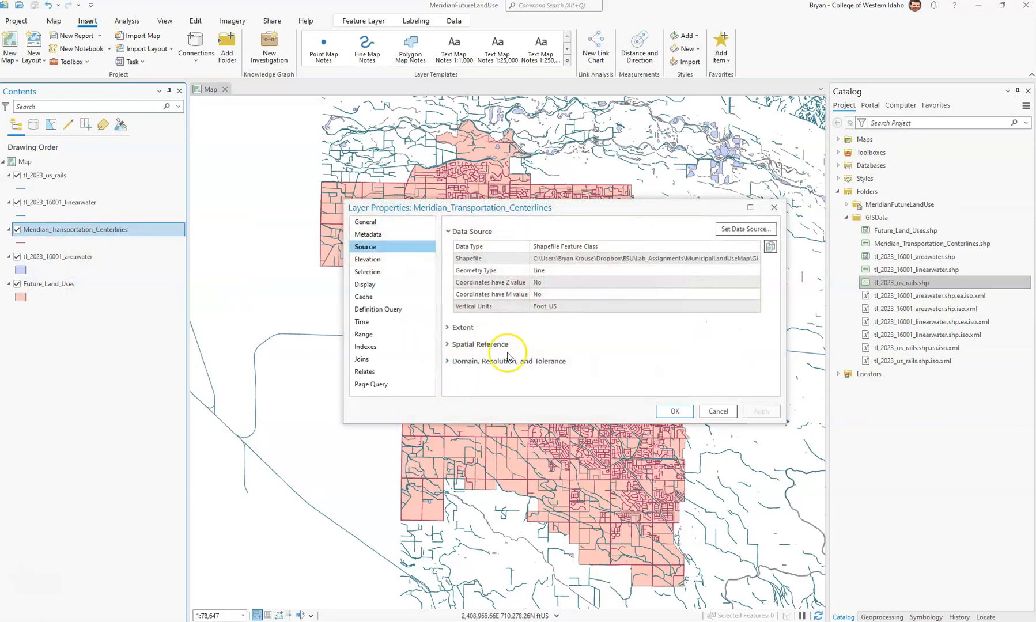
{"action": "left_click", "coordinate": [493, 345]}
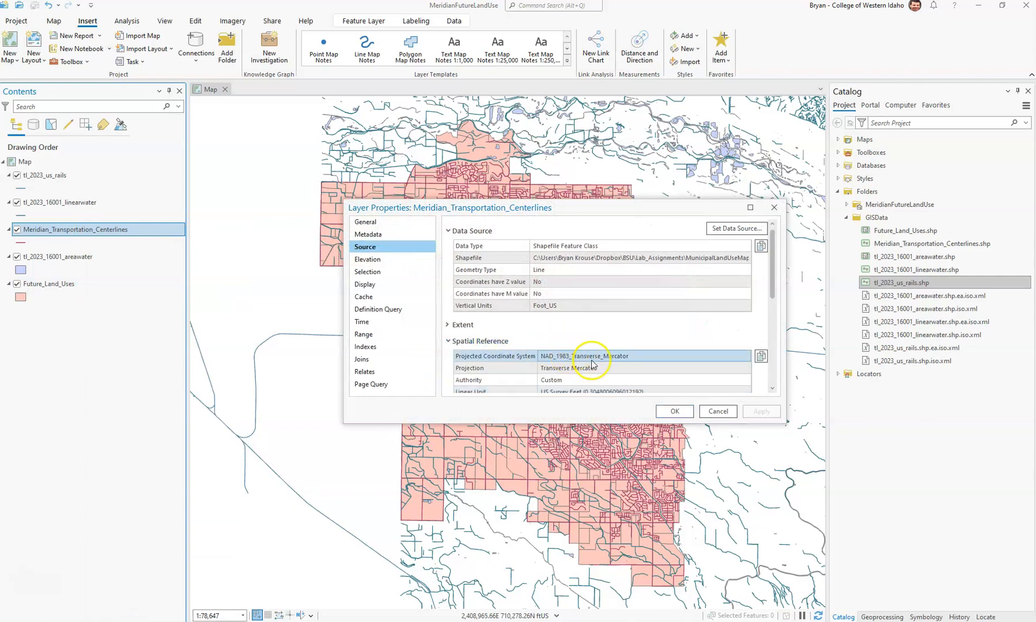
{"action": "scroll", "coordinate": [592, 359], "scroll_direction": "down", "scroll_amount": 2}
{"action": "scroll", "coordinate": [592, 359], "scroll_direction": "down", "scroll_amount": 2}
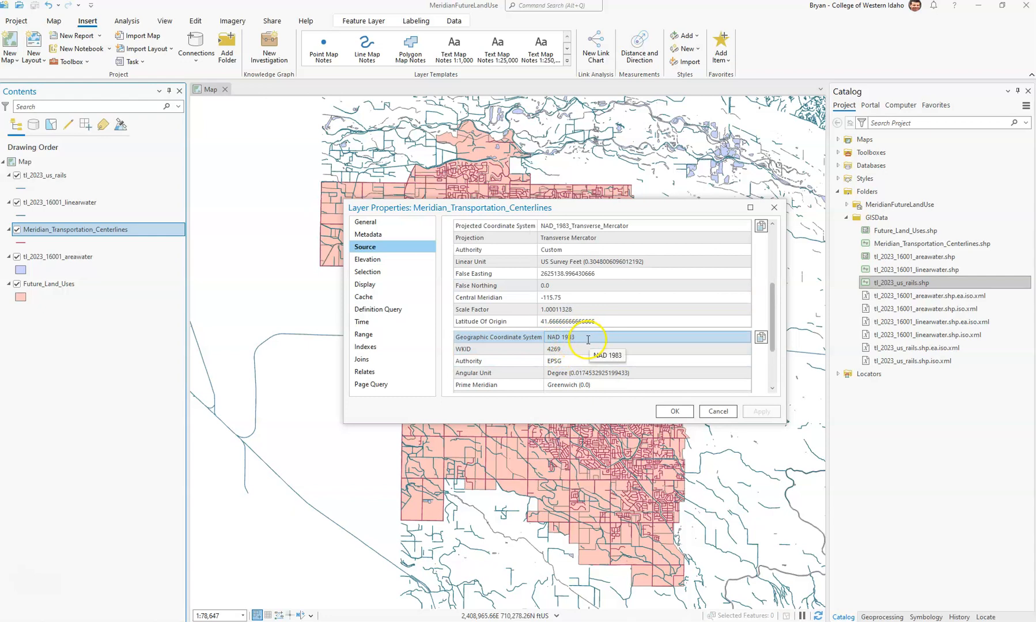
{"action": "left_click", "coordinate": [717, 412]}
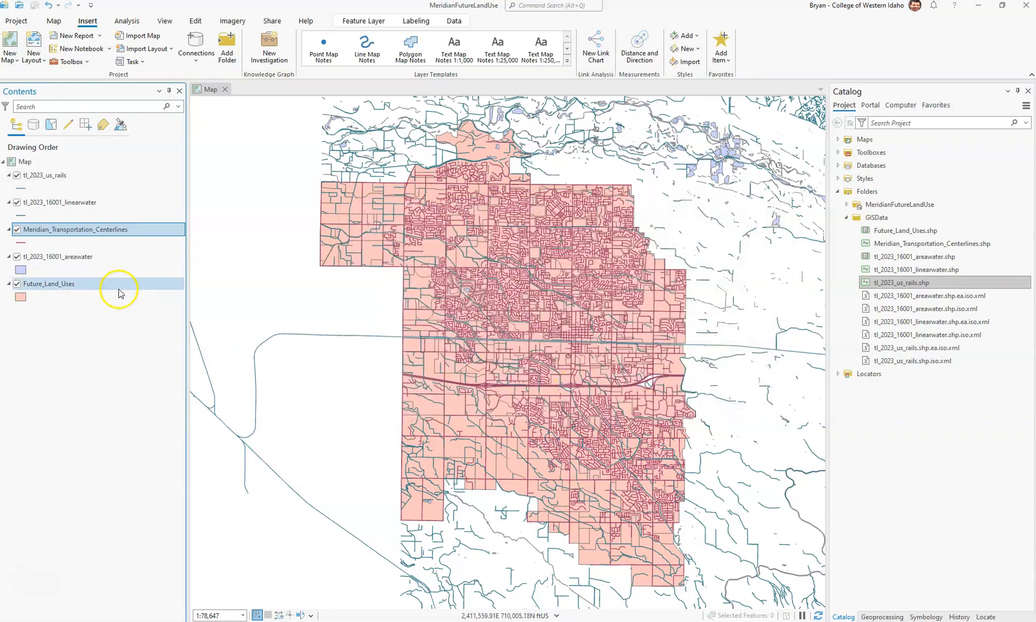
{"action": "right_click", "coordinate": [95, 208]}
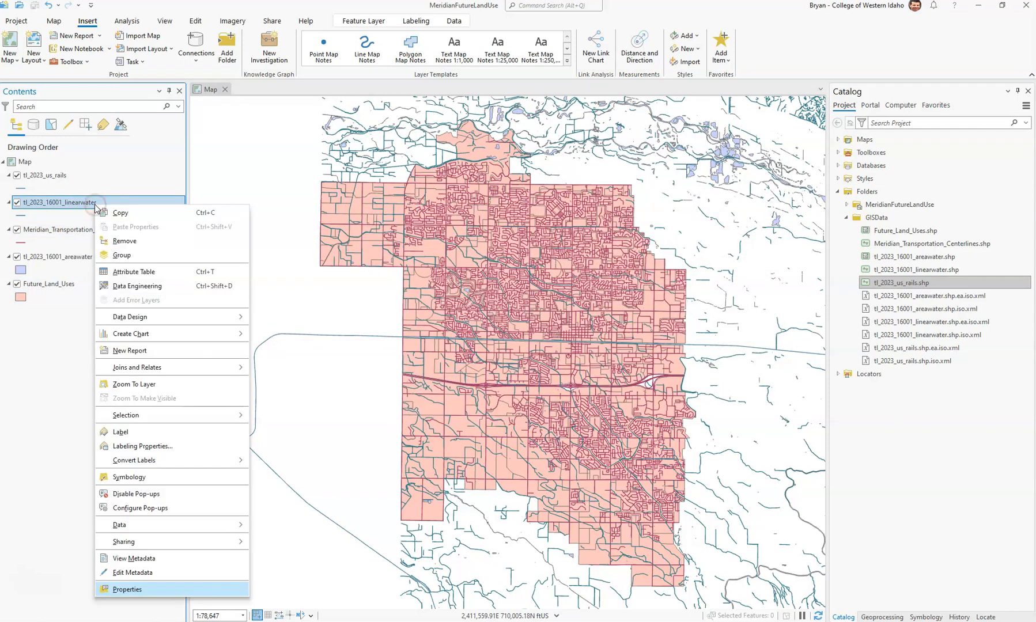
{"action": "left_click", "coordinate": [156, 588]}
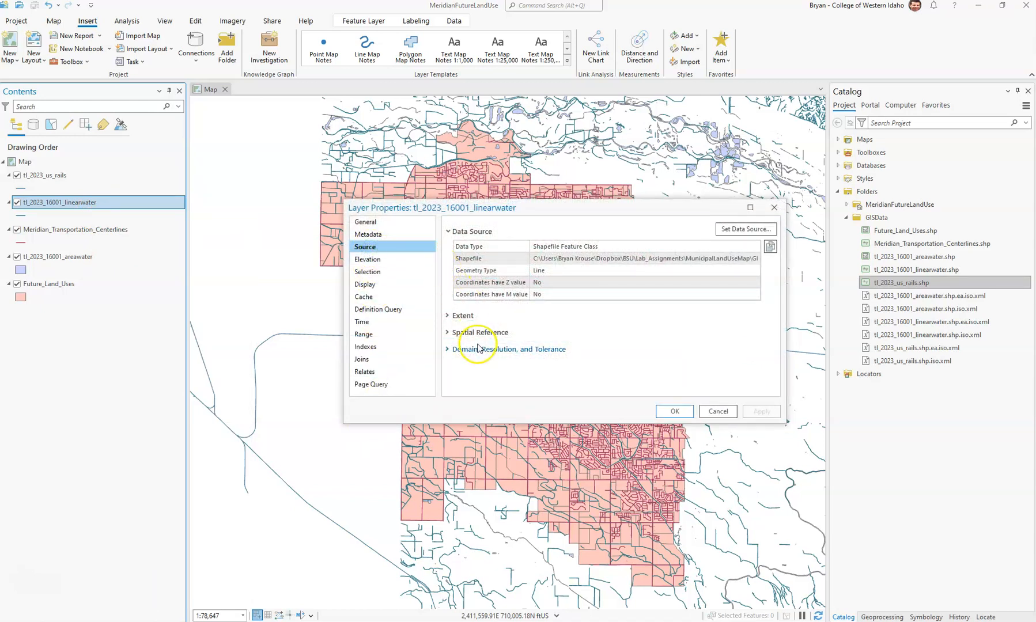
{"action": "left_click", "coordinate": [450, 333]}
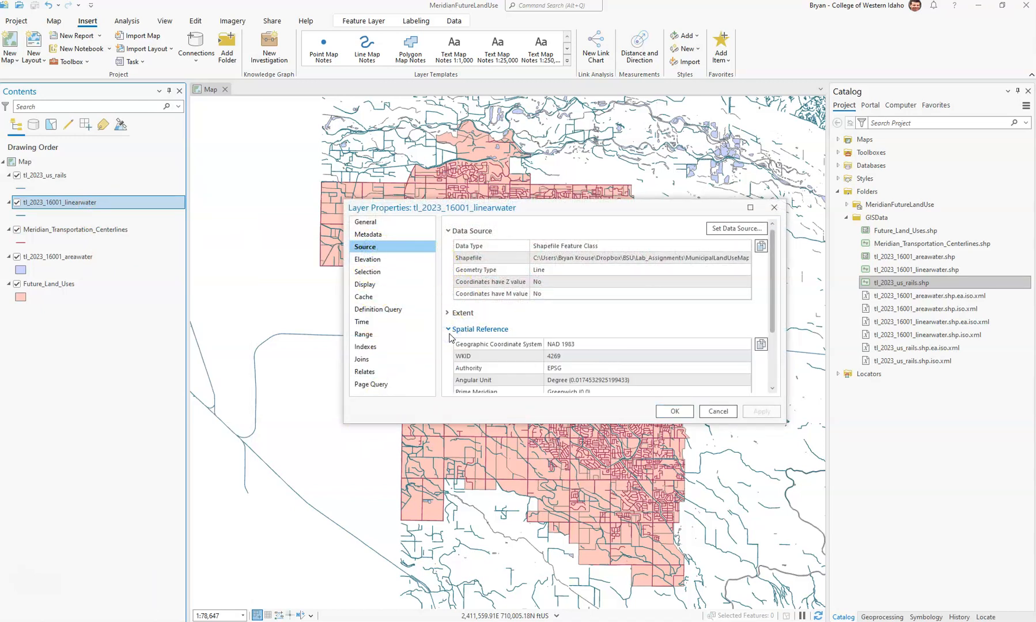
{"action": "left_click", "coordinate": [556, 344]}
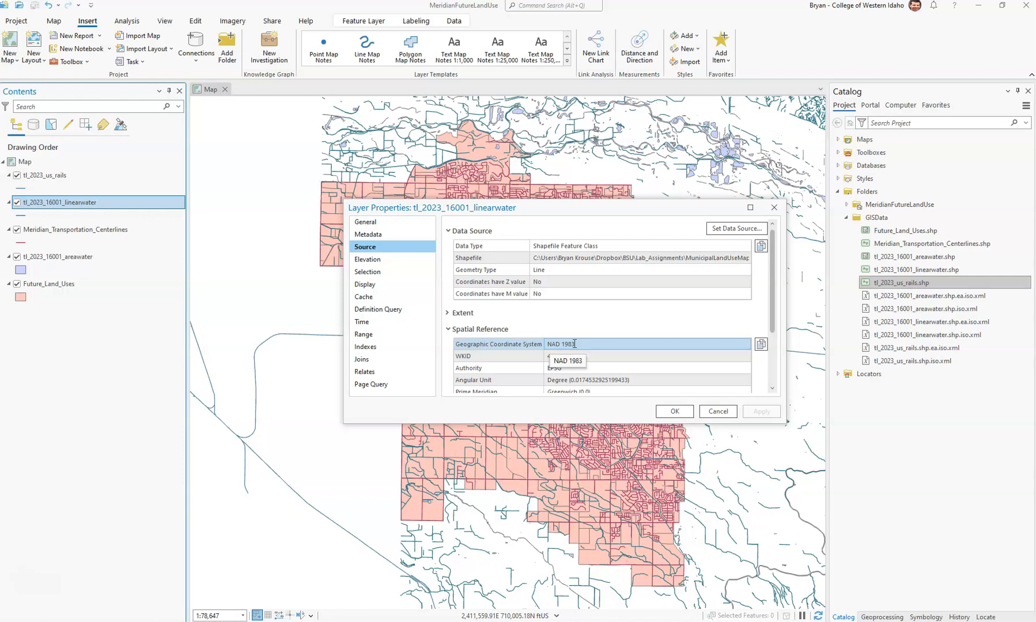
{"action": "left_click", "coordinate": [716, 410]}
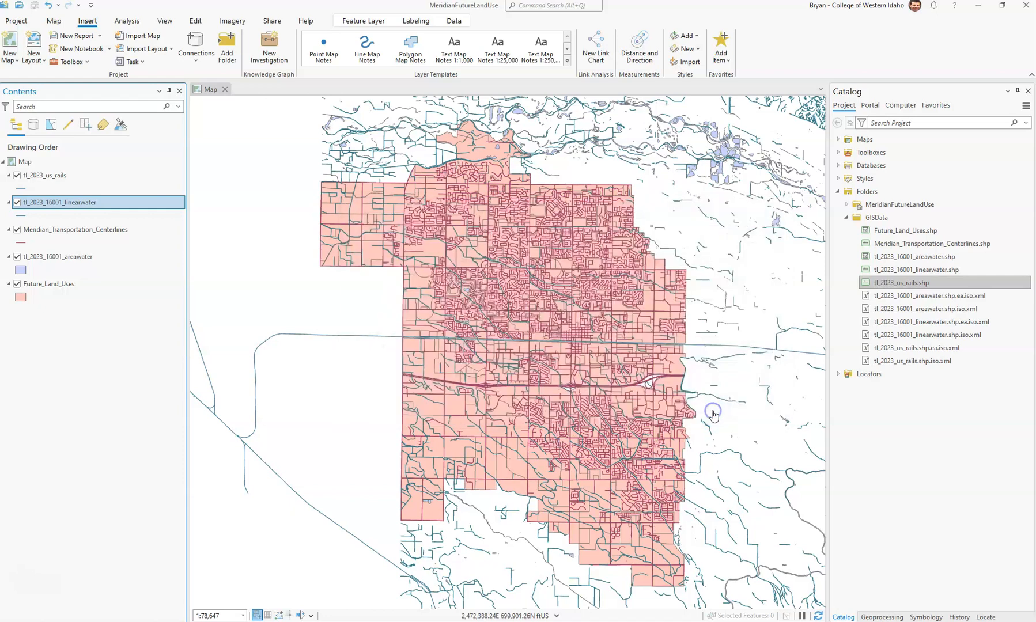
{"action": "right_click", "coordinate": [47, 164]}
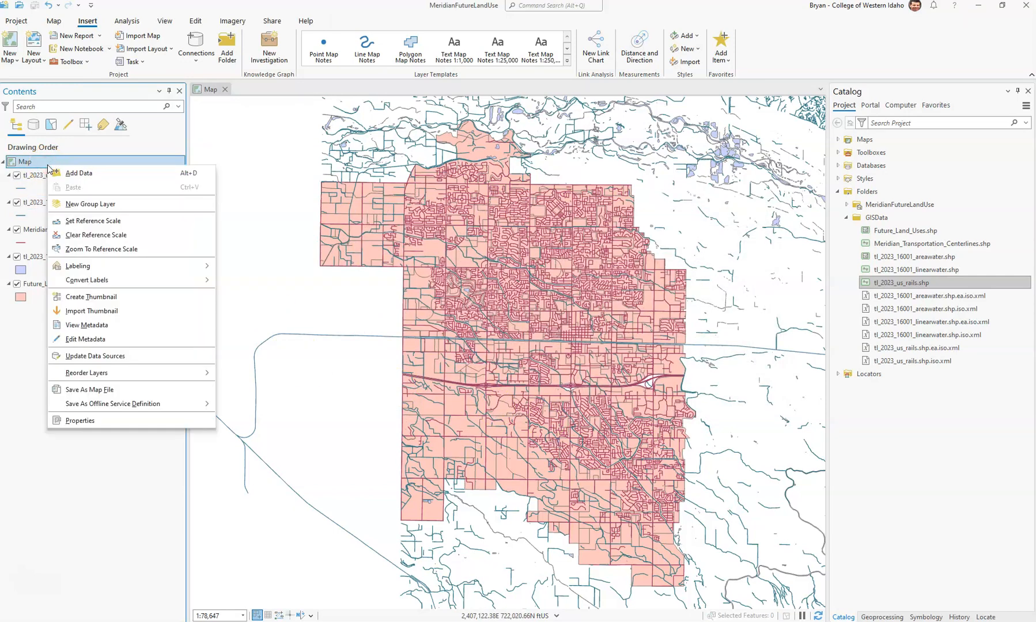
{"action": "left_click", "coordinate": [80, 420]}
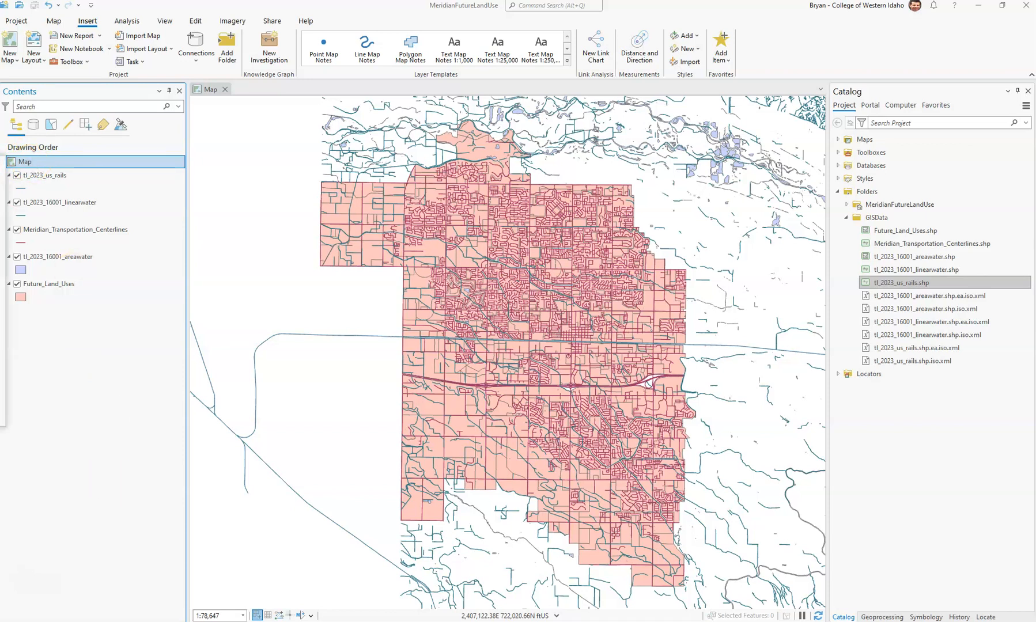
{"action": "left_click_drag", "start_coordinate": [0, 161], "coordinate": [390, 173]}
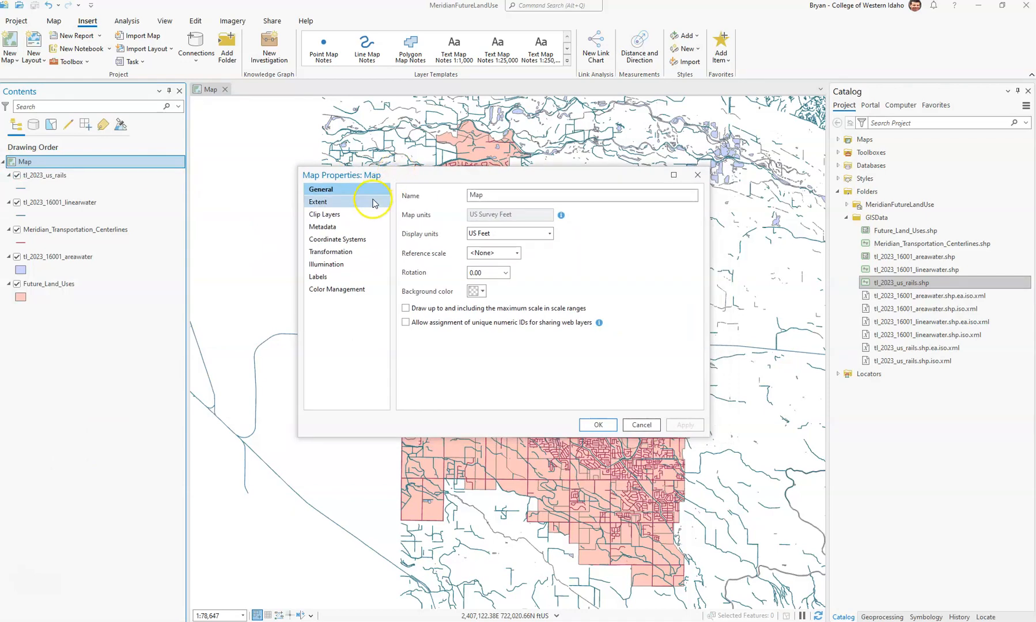
{"action": "left_click", "coordinate": [345, 239]}
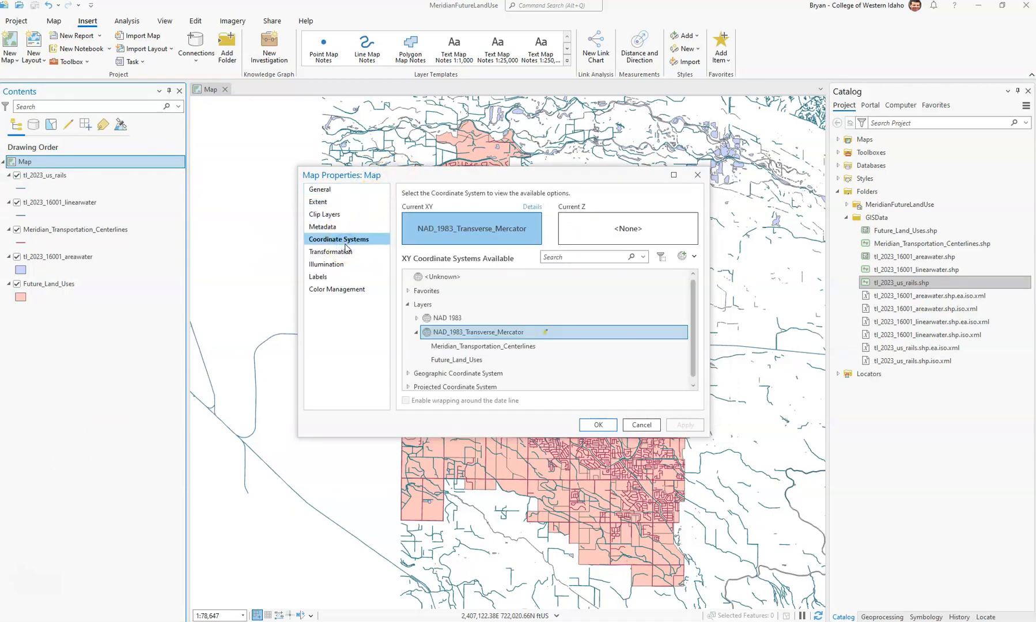
{"action": "left_click", "coordinate": [481, 338]}
{"action": "left_click", "coordinate": [38, 164]}
{"action": "left_click", "coordinate": [697, 174]}
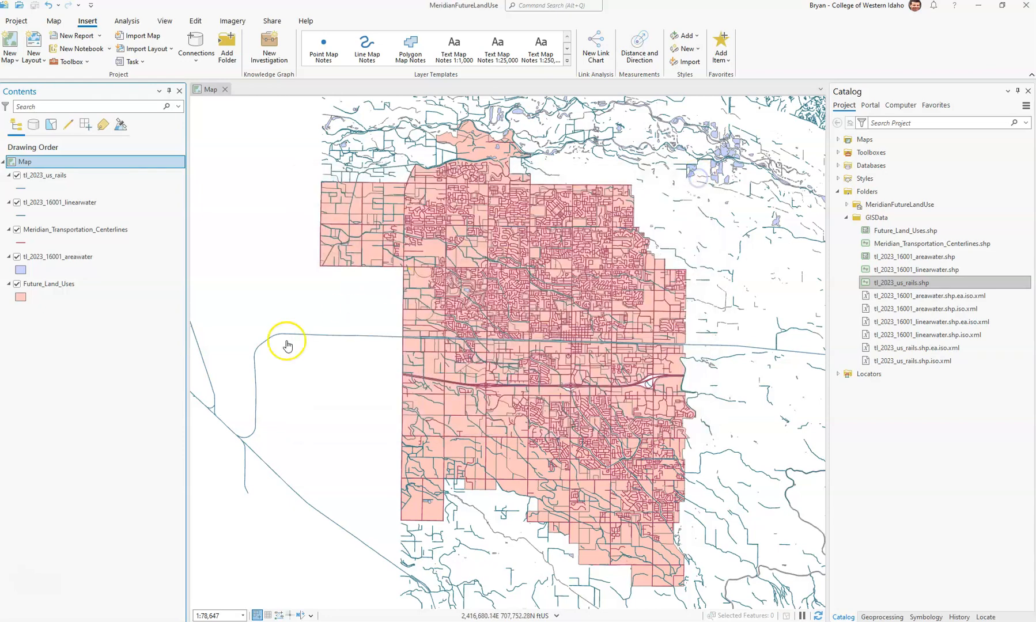